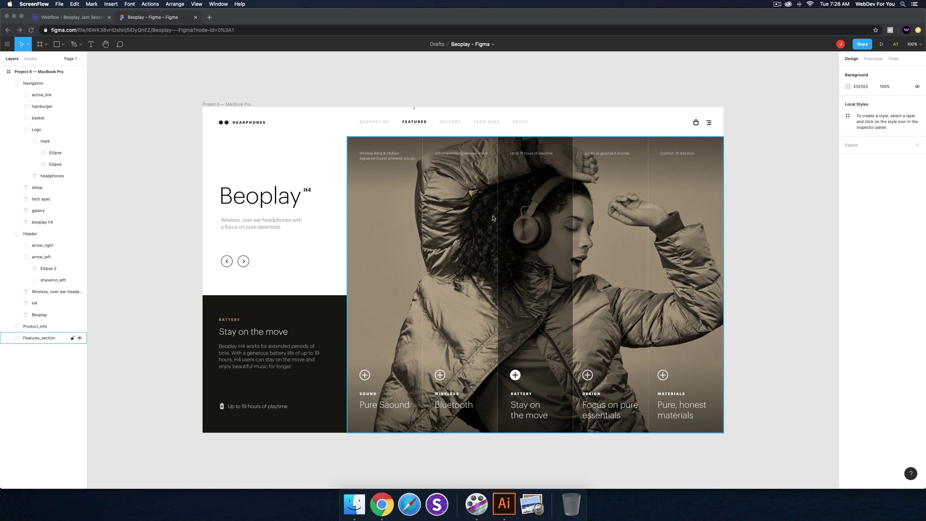
Select the Figma navigation bar group and read its 1361 × 50 size
{"action": "left_click", "coordinate": [272, 113]}
{"action": "left_click", "coordinate": [256, 123]}
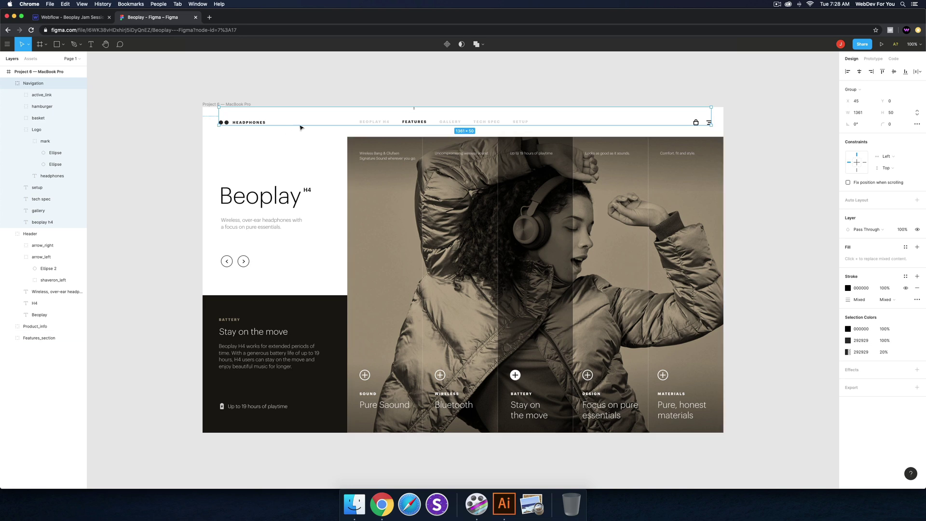
Drill into the Figma Logo group at 200% zoom, read its 292929 fill, and return to Webflow
{"action": "left_click", "coordinate": [89, 19]}
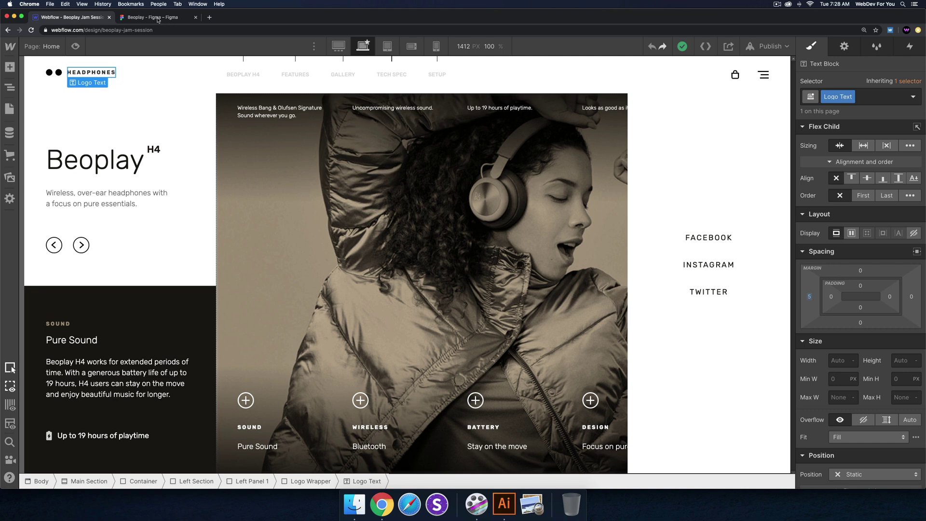
{"action": "key", "text": "ctrl+Tab"}
{"action": "double_click", "coordinate": [246, 124]}
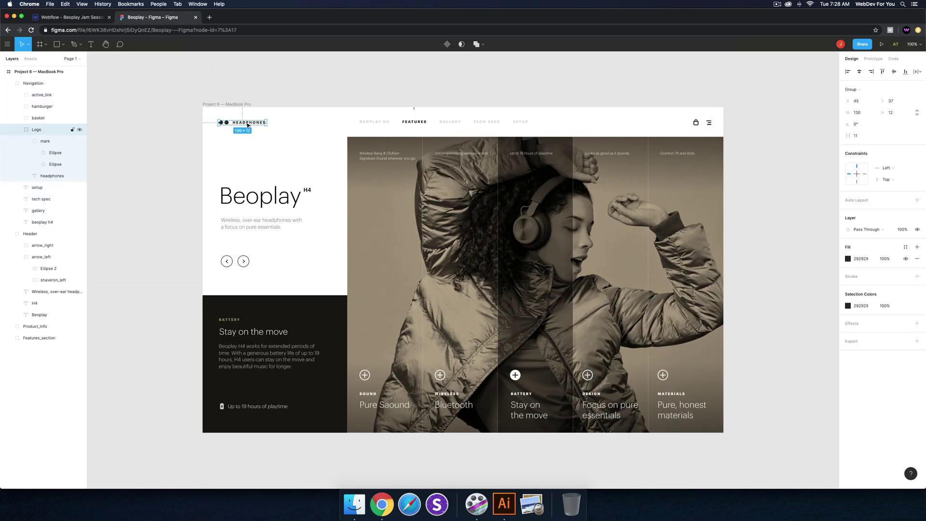
{"action": "key", "text": "super+equal"}
{"action": "left_click_drag", "start_coordinate": [248, 125], "coordinate": [401, 273]}
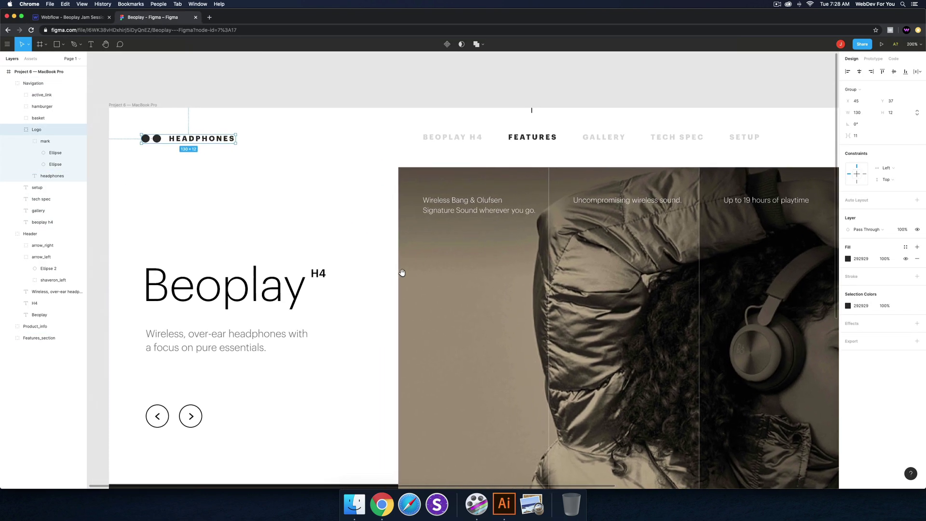
{"action": "left_click", "coordinate": [862, 306]}
{"action": "key", "text": "super+c"}
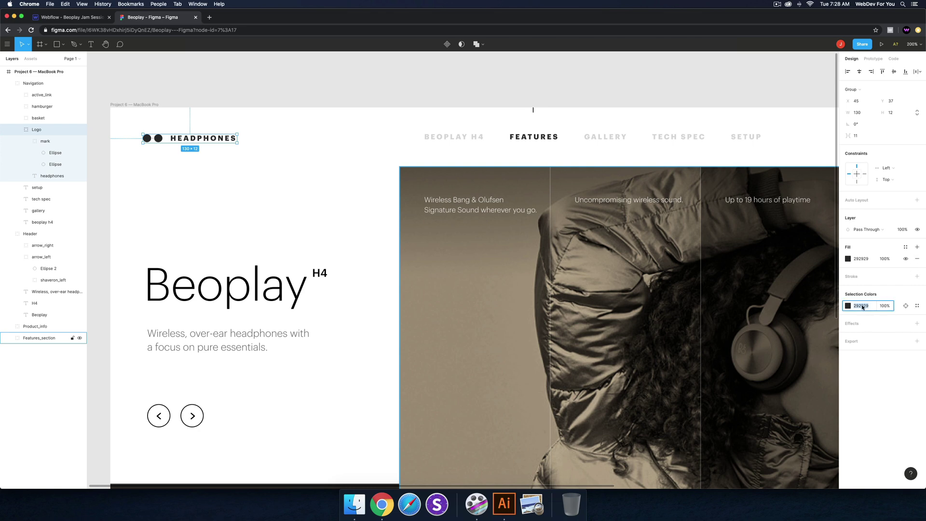
{"action": "left_click", "coordinate": [75, 19]}
Set the Logo Text typography colour and the Logo Circle colour to #292929
{"action": "scroll", "coordinate": [858, 302], "scroll_direction": "down", "scroll_amount": 5}
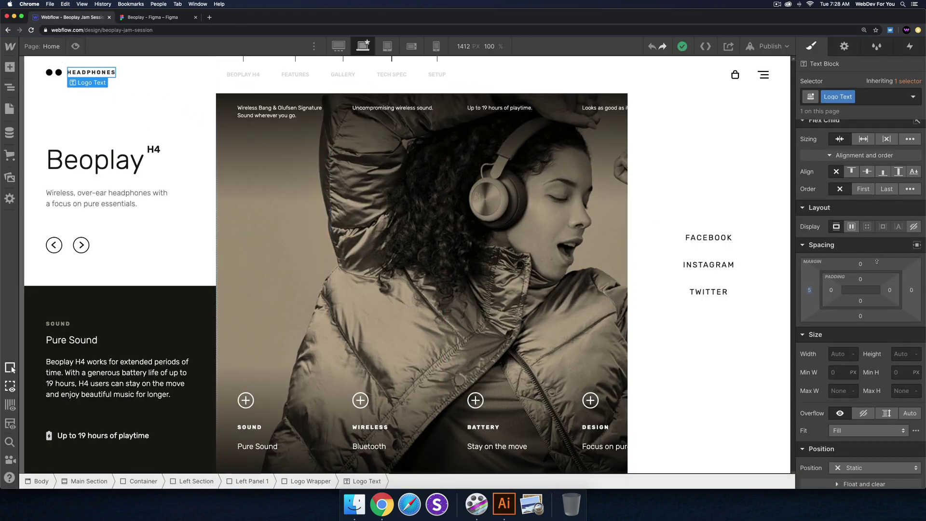
{"action": "scroll", "coordinate": [858, 302], "scroll_direction": "down", "scroll_amount": 2}
{"action": "left_click", "coordinate": [863, 318]}
{"action": "key", "text": "super+v"}
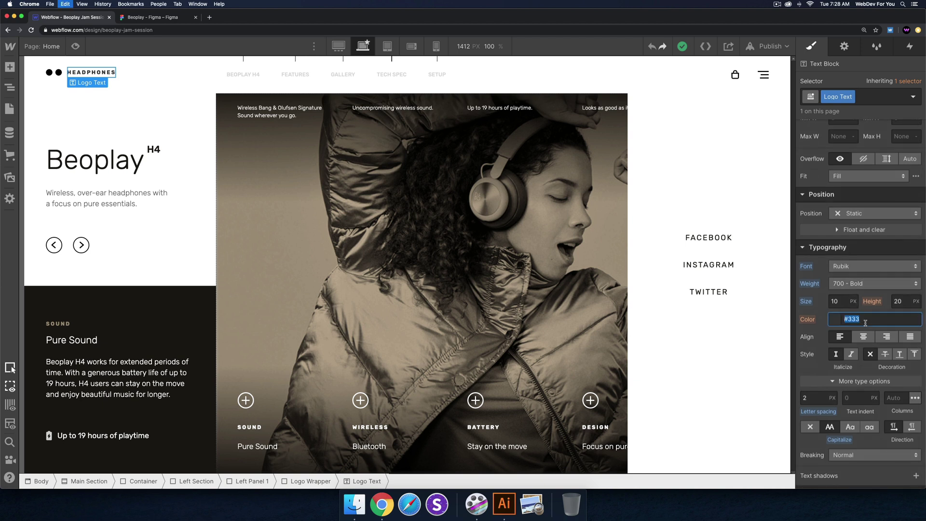
{"action": "left_click", "coordinate": [58, 72]}
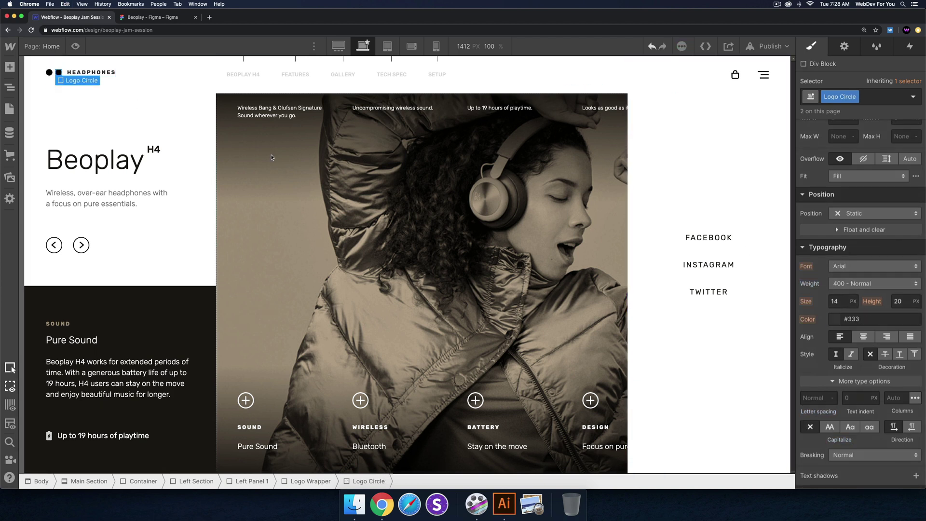
{"action": "left_click", "coordinate": [868, 318]}
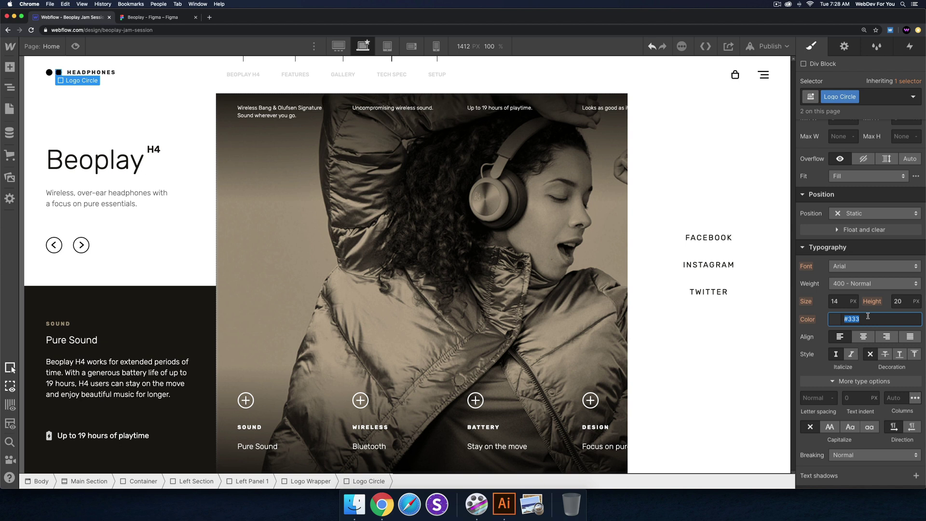
{"action": "key", "text": "super+v"}
{"action": "key", "text": "Return"}
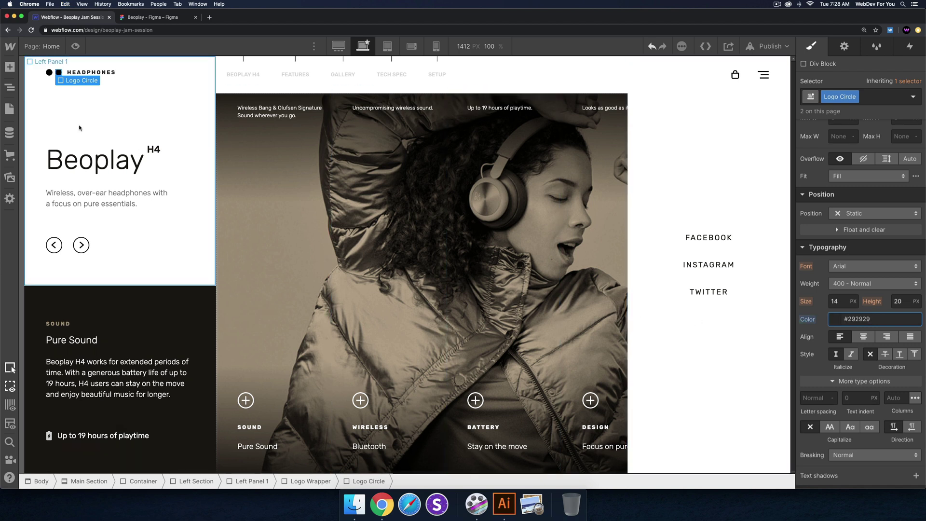
Nudge the second logo circle, then inspect the logo wrapper, Beoplay heading and paragraph styles
{"action": "left_click_drag", "start_coordinate": [58, 72], "coordinate": [50, 74]}
{"action": "left_click", "coordinate": [60, 75]}
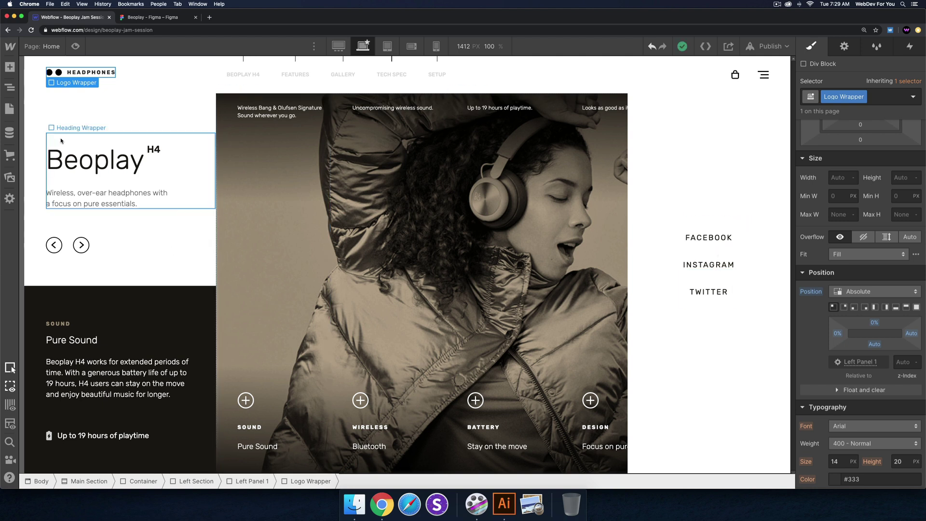
{"action": "left_click", "coordinate": [160, 175]}
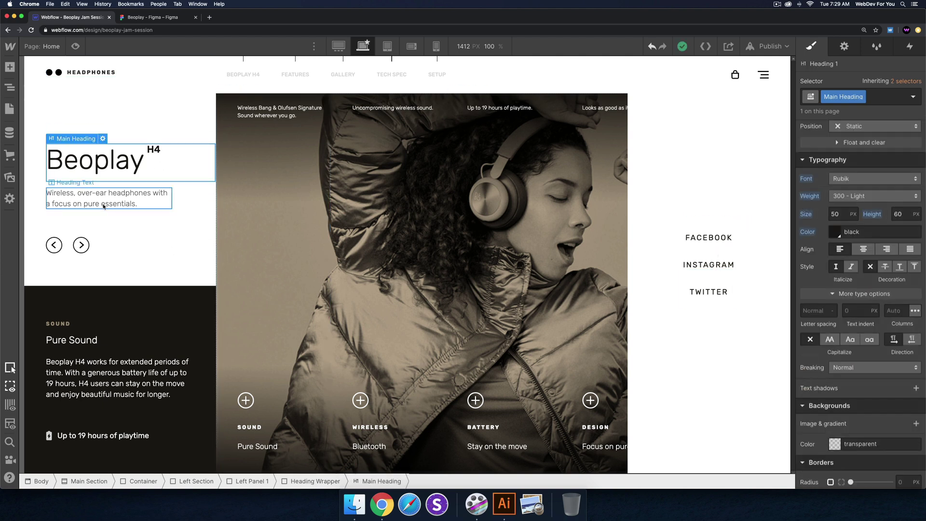
{"action": "left_click", "coordinate": [133, 201]}
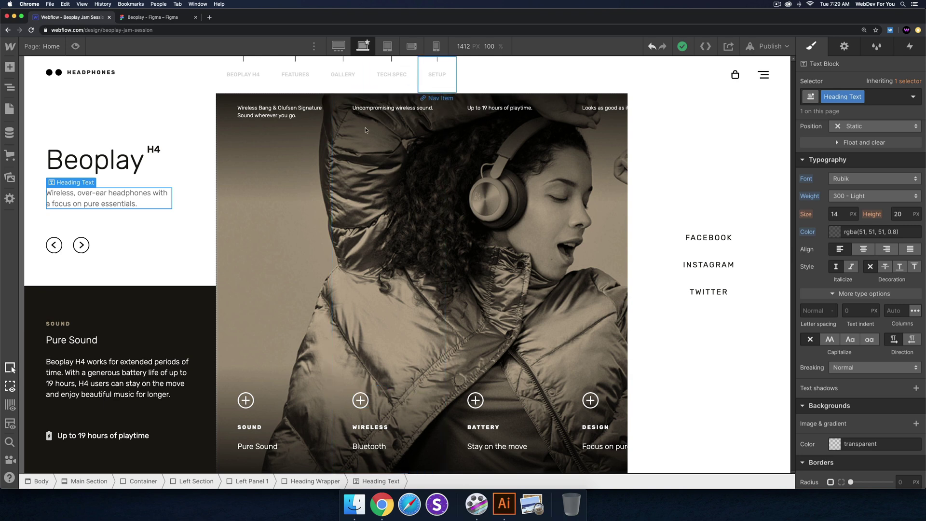
Preview the 768 px Tablet breakpoint and scroll through the stacked Sound, Wireless and Battery cards
{"action": "left_click", "coordinate": [387, 46]}
{"action": "scroll", "coordinate": [359, 227], "scroll_direction": "down", "scroll_amount": 10}
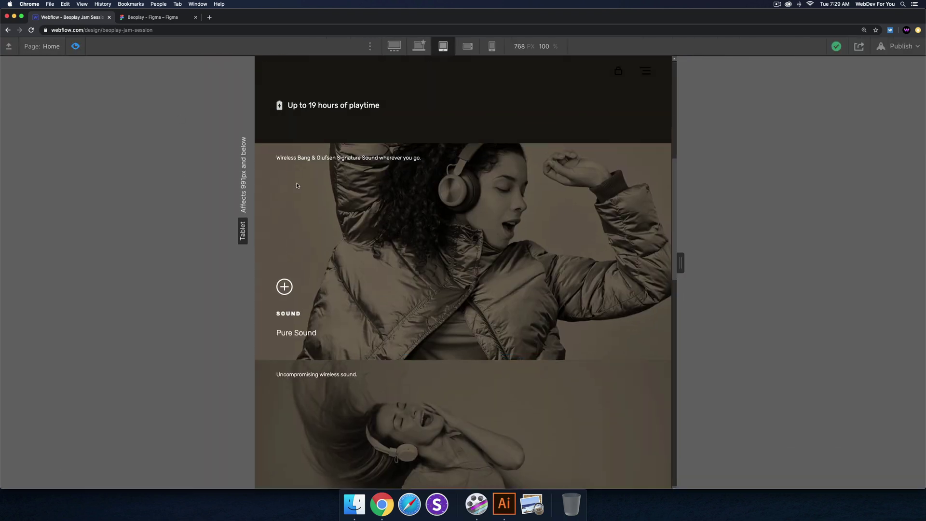
{"action": "key", "text": "super+shift+p"}
{"action": "scroll", "coordinate": [339, 240], "scroll_direction": "down", "scroll_amount": 3}
{"action": "scroll", "coordinate": [362, 270], "scroll_direction": "up", "scroll_amount": 5}
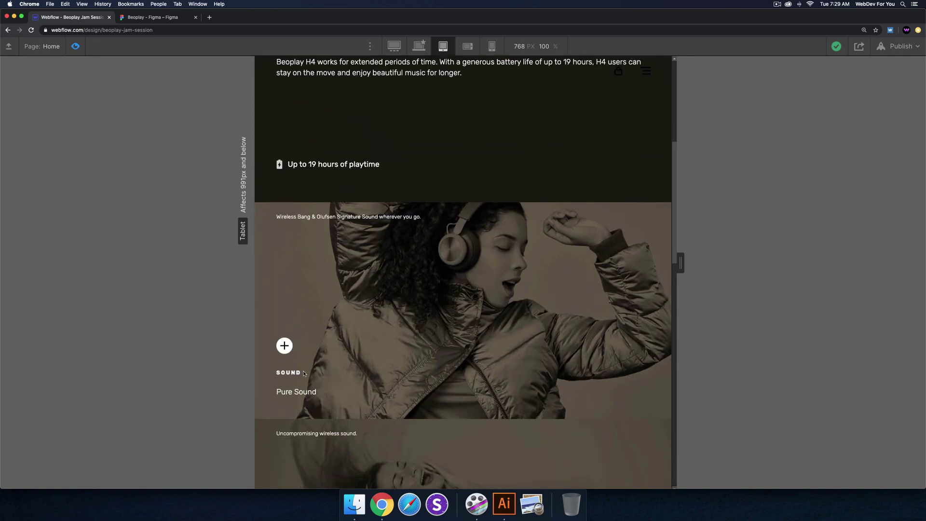
{"action": "scroll", "coordinate": [294, 337], "scroll_direction": "down", "scroll_amount": 4}
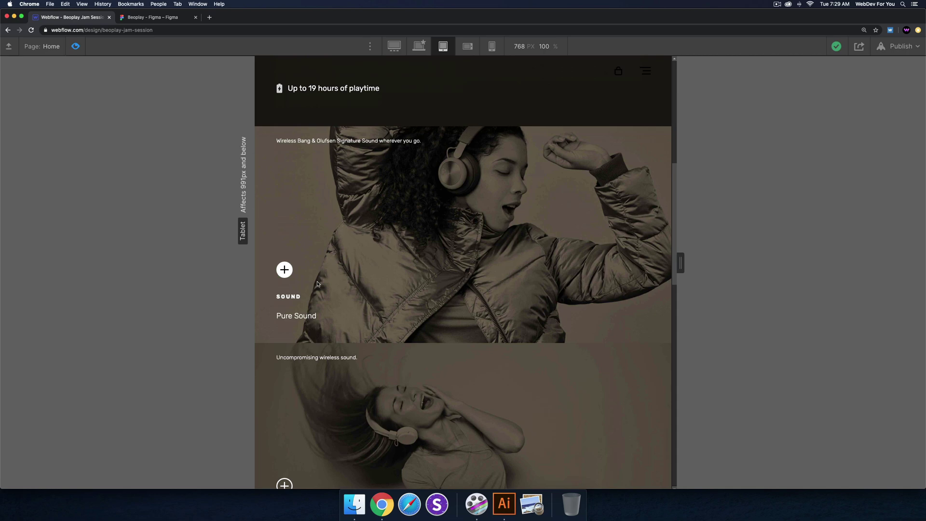
{"action": "scroll", "coordinate": [291, 290], "scroll_direction": "down", "scroll_amount": 10}
{"action": "scroll", "coordinate": [290, 307], "scroll_direction": "up", "scroll_amount": 11}
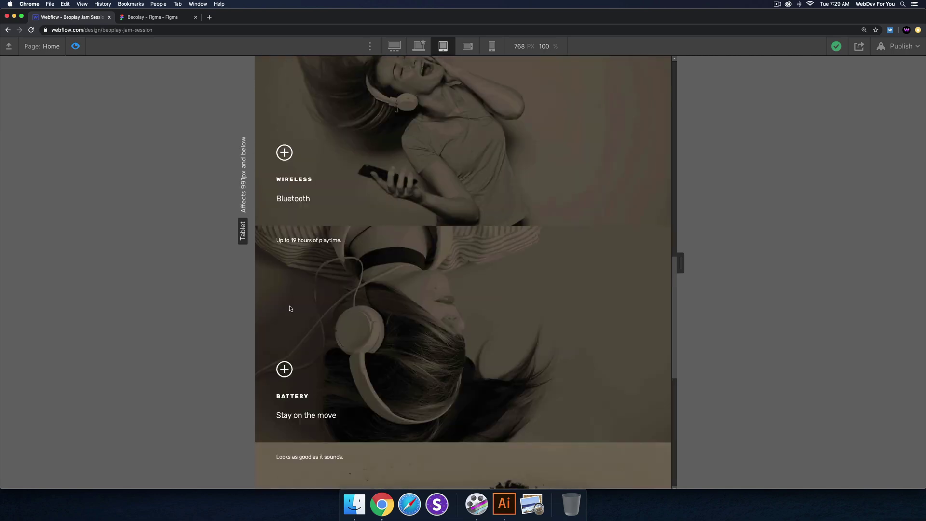
{"action": "scroll", "coordinate": [295, 305], "scroll_direction": "up", "scroll_amount": 1}
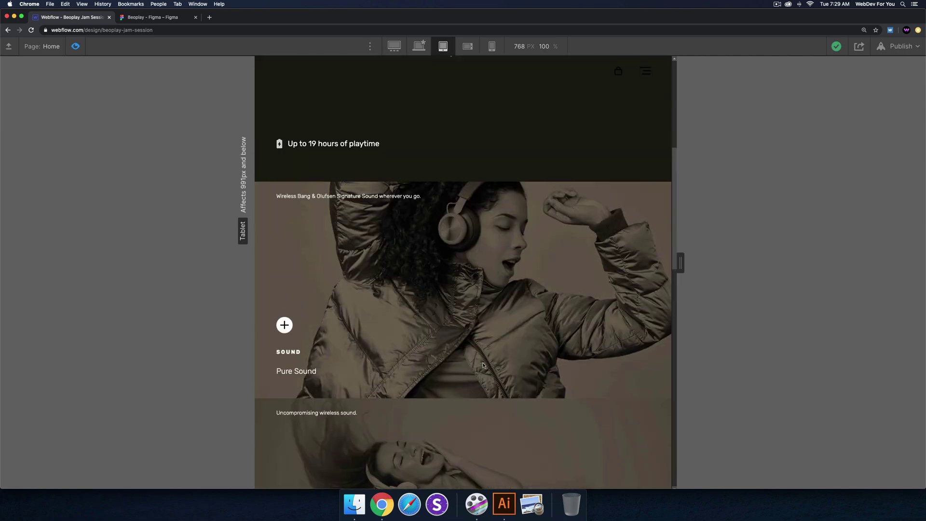
{"action": "scroll", "coordinate": [365, 302], "scroll_direction": "down", "scroll_amount": 2}
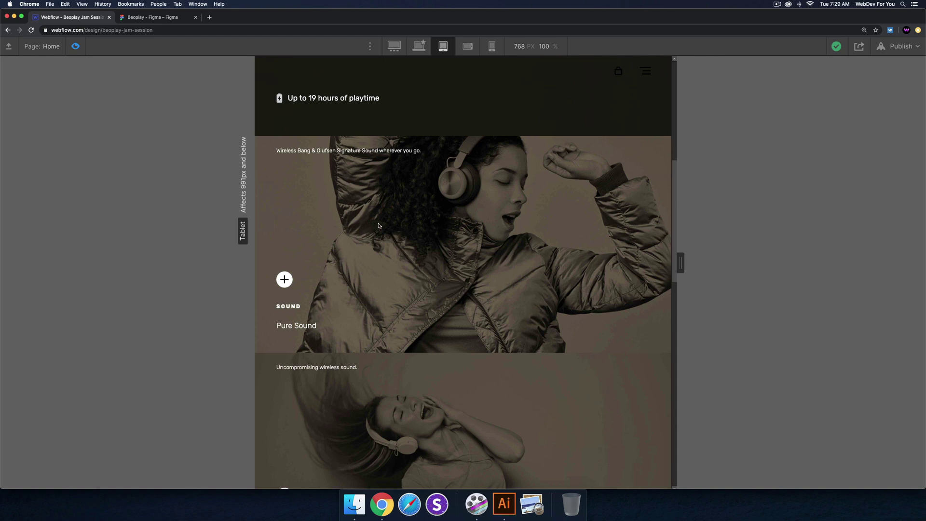
{"action": "scroll", "coordinate": [400, 271], "scroll_direction": "down", "scroll_amount": 6}
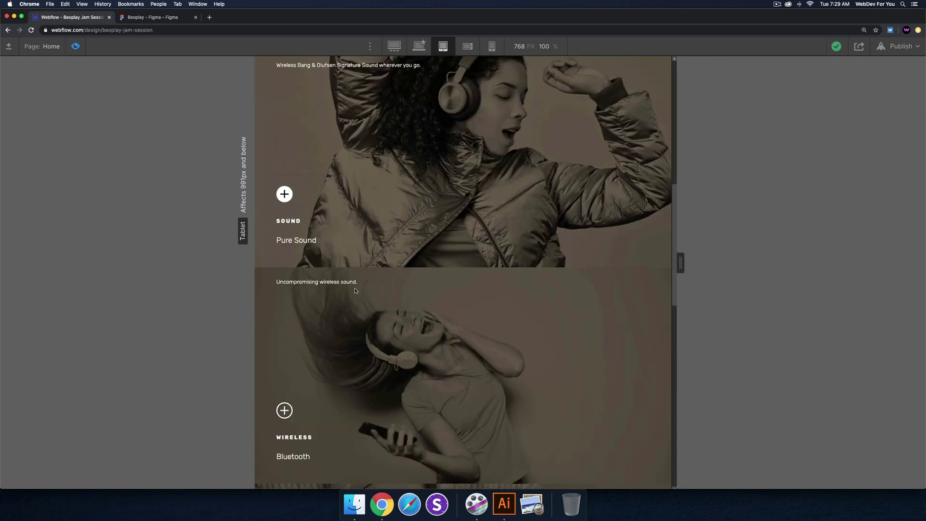
{"action": "scroll", "coordinate": [399, 279], "scroll_direction": "down", "scroll_amount": 1}
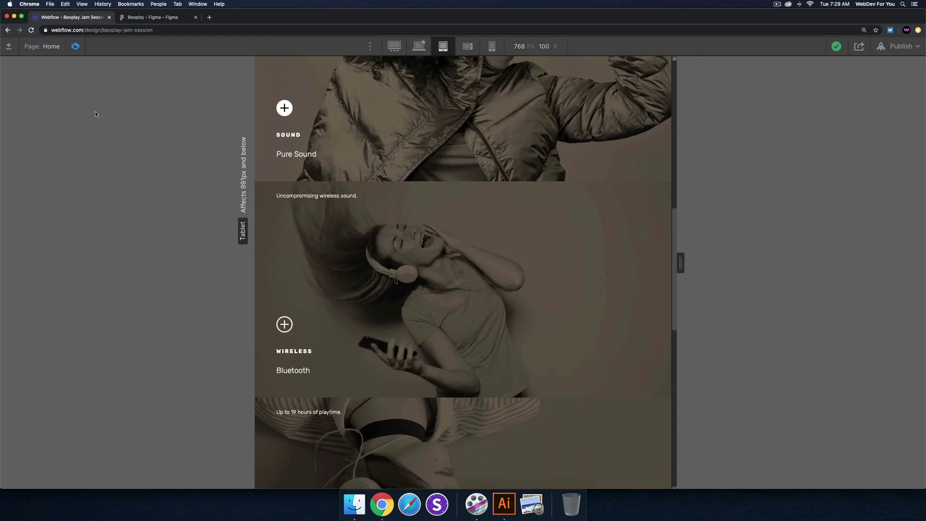
Exit preview and select Slide 1 under Slider > Mask in the Navigator
{"action": "left_click", "coordinate": [75, 46]}
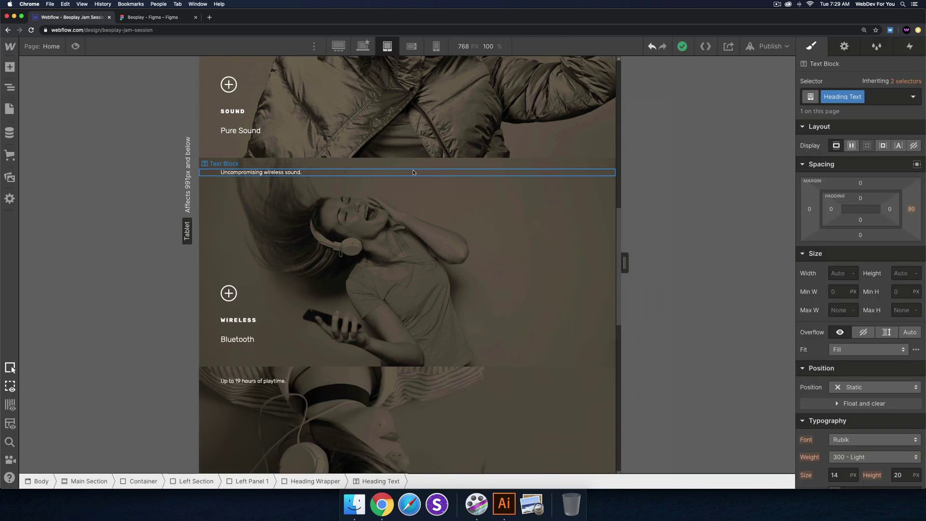
{"action": "scroll", "coordinate": [400, 145], "scroll_direction": "up", "scroll_amount": 9}
{"action": "left_click", "coordinate": [348, 257]}
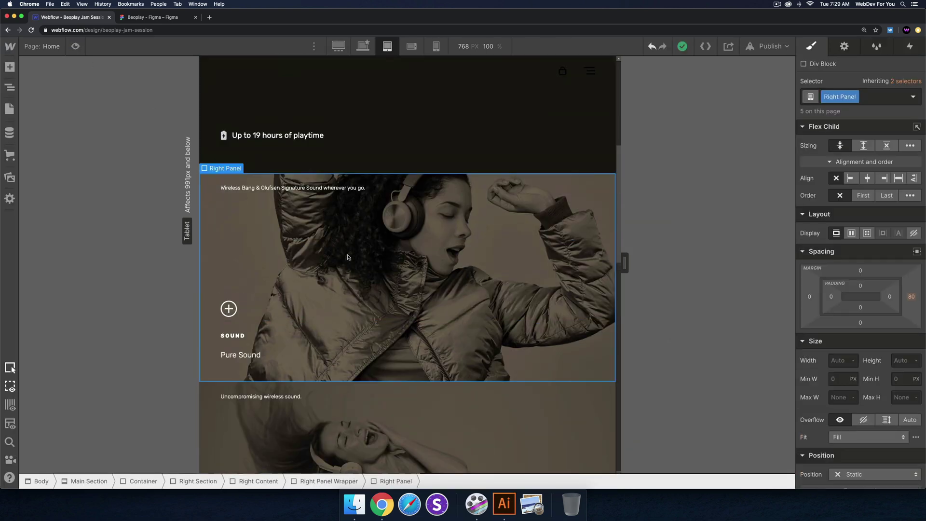
{"action": "left_click", "coordinate": [10, 87]}
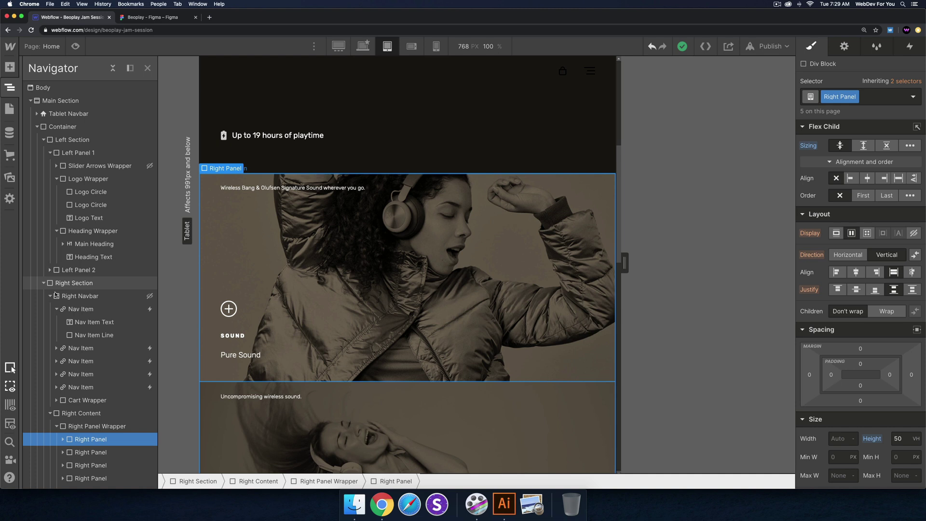
{"action": "scroll", "coordinate": [57, 296], "scroll_direction": "down", "scroll_amount": 10}
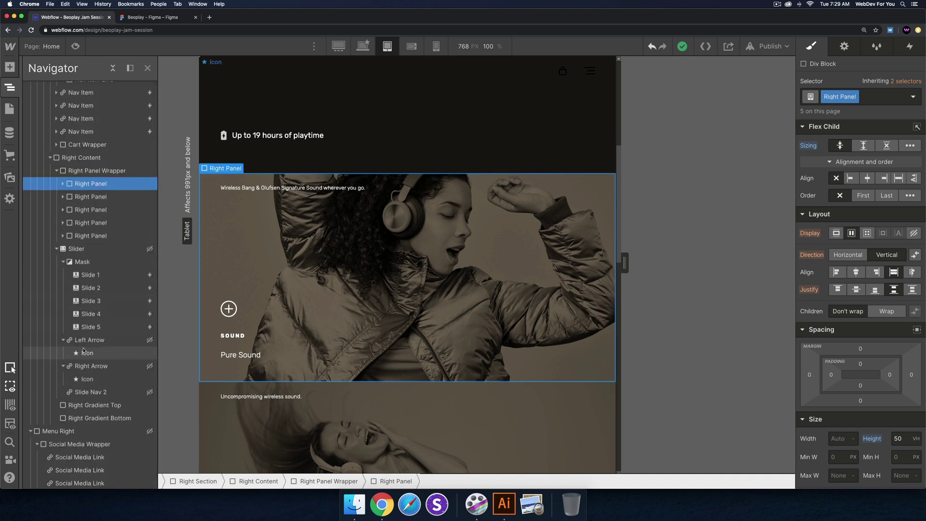
{"action": "left_click", "coordinate": [106, 275]}
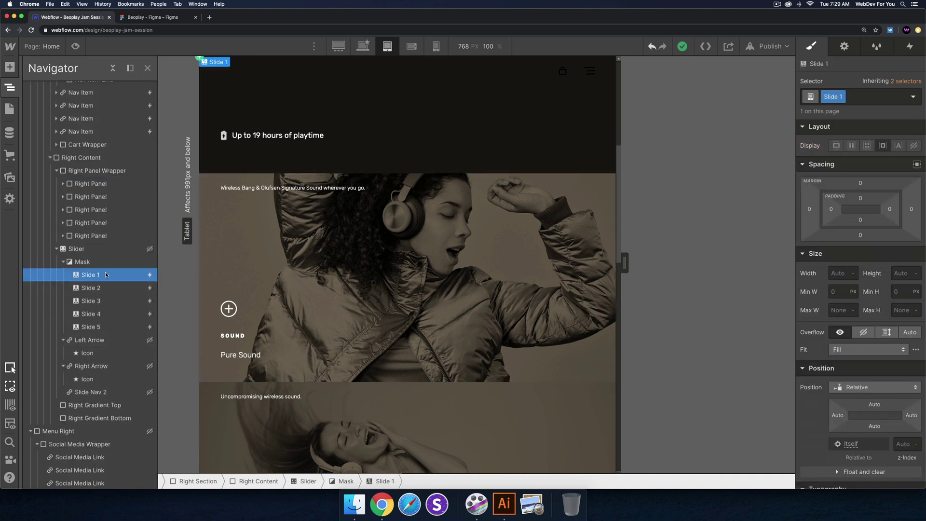
{"action": "left_click", "coordinate": [97, 250]}
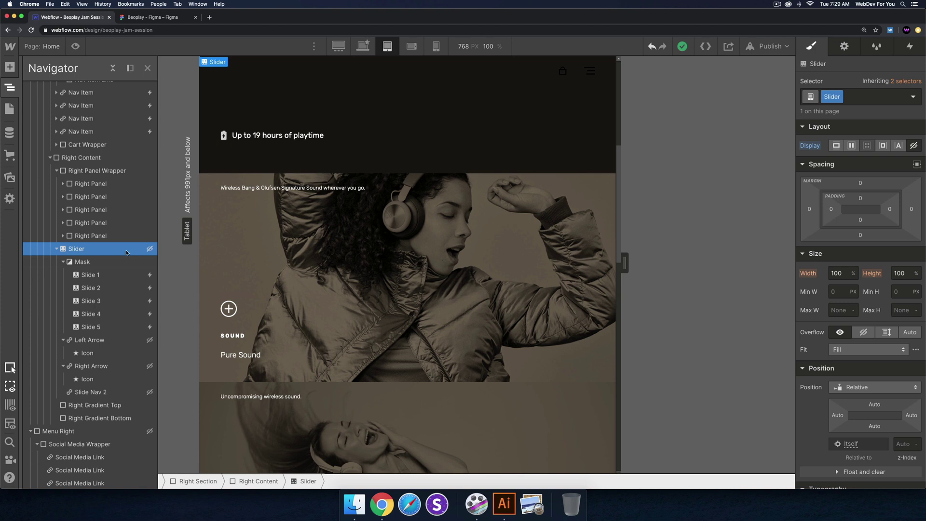
{"action": "left_click", "coordinate": [98, 275]}
Uncheck Tablet, Phone landscape and Phone portrait on Slide 1's Slider change trigger
{"action": "left_click", "coordinate": [912, 47]}
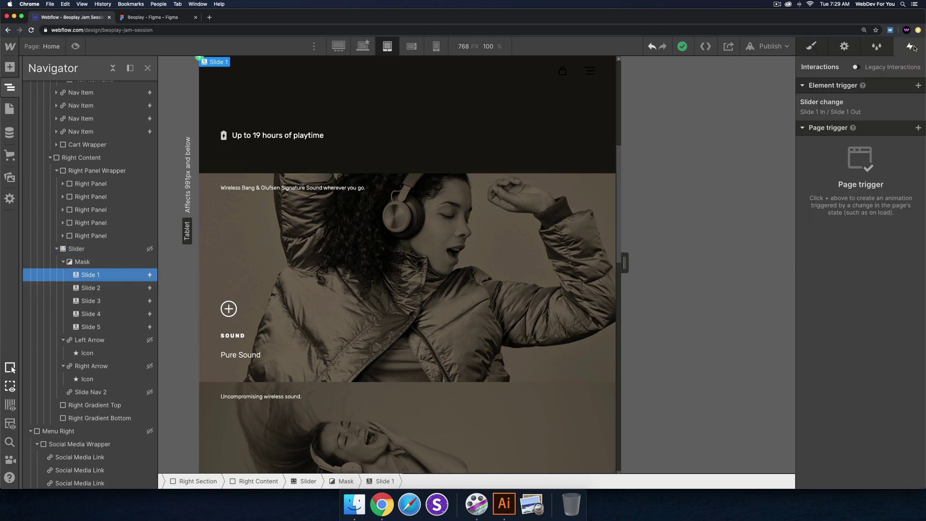
{"action": "left_click", "coordinate": [862, 105]}
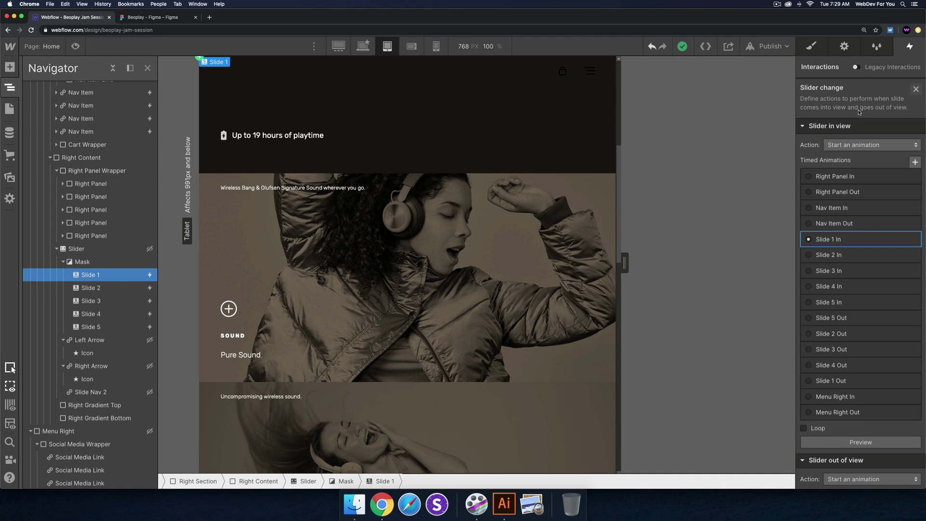
{"action": "scroll", "coordinate": [863, 242], "scroll_direction": "down", "scroll_amount": 5}
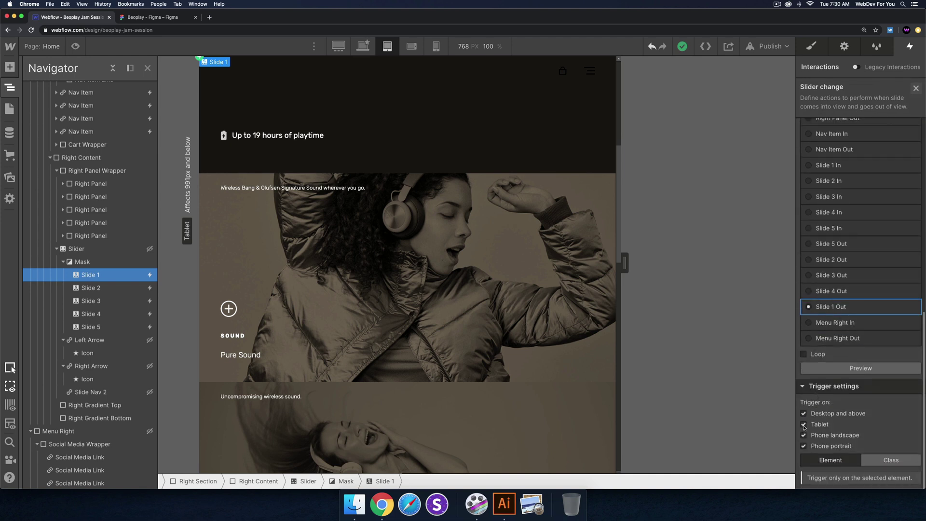
{"action": "left_click", "coordinate": [804, 425]}
{"action": "left_click", "coordinate": [804, 435]}
{"action": "left_click", "coordinate": [803, 447]}
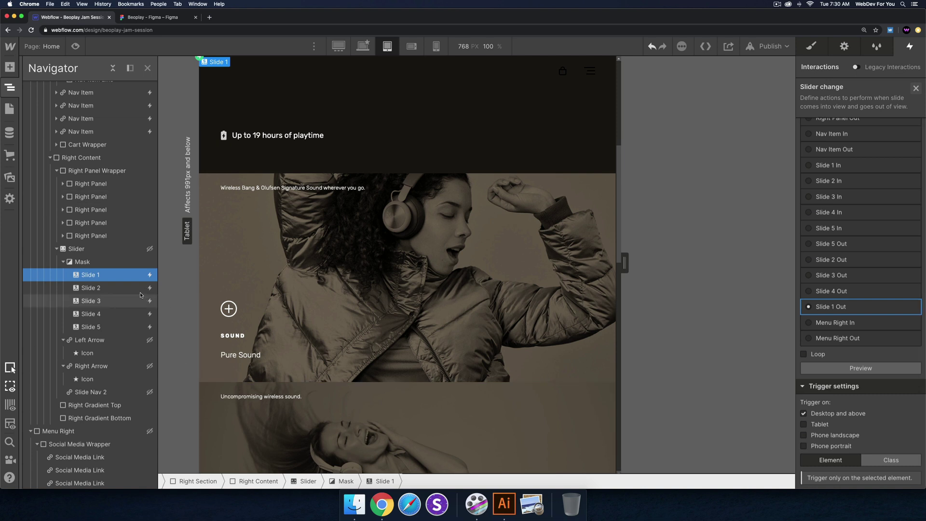
Open Slide 2's trigger, then uncheck Tablet and Phone landscape on Slide 3's trigger
{"action": "left_click", "coordinate": [90, 288]}
{"action": "left_click", "coordinate": [879, 101]}
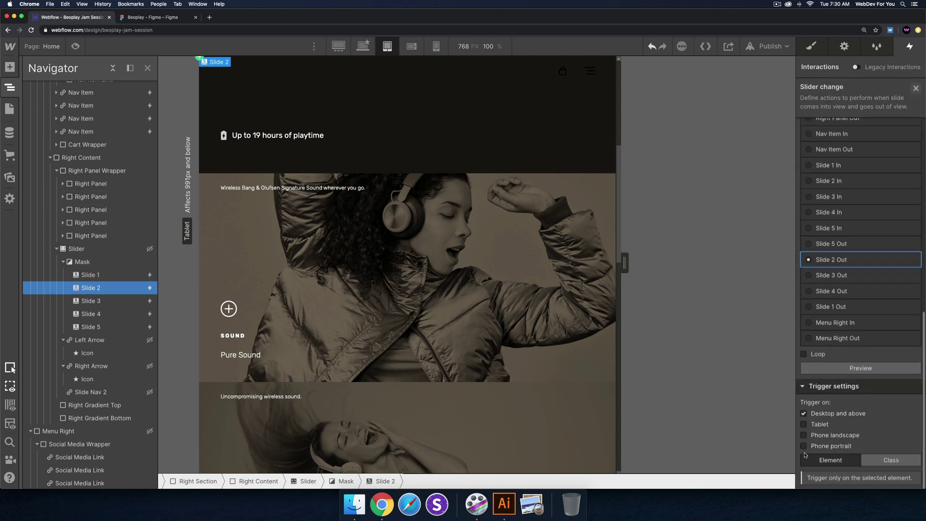
{"action": "left_click", "coordinate": [249, 310]}
{"action": "left_click", "coordinate": [841, 110]}
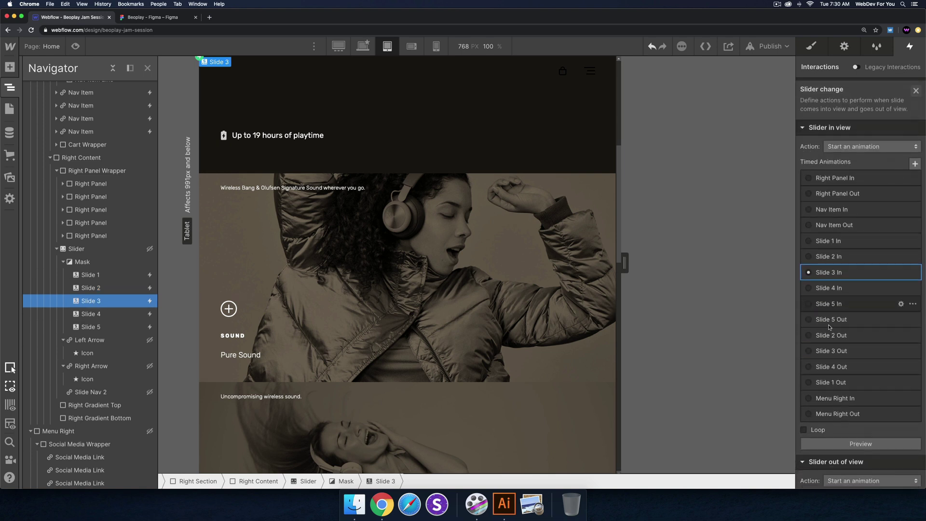
{"action": "scroll", "coordinate": [820, 395], "scroll_direction": "down", "scroll_amount": 1}
{"action": "left_click", "coordinate": [803, 424]}
{"action": "left_click", "coordinate": [803, 435]}
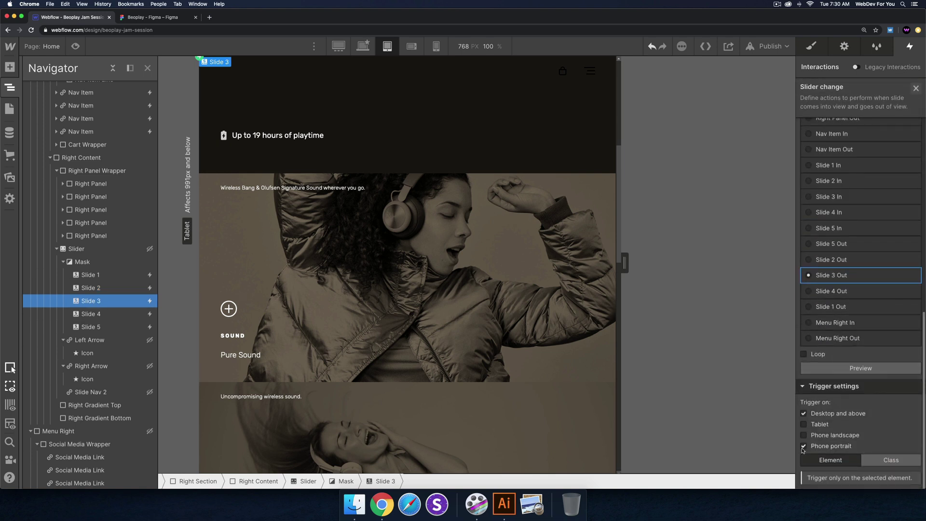
Turn off the tablet and phone breakpoints on Slide 4 and Slide 5's Slider change triggers
{"action": "left_click", "coordinate": [91, 313]}
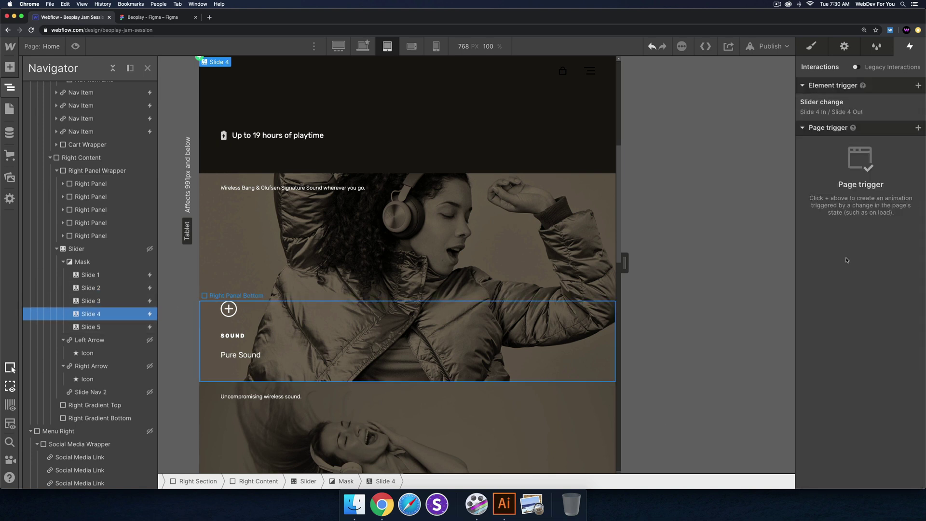
{"action": "left_click", "coordinate": [841, 110]}
{"action": "scroll", "coordinate": [838, 332], "scroll_direction": "down", "scroll_amount": 5}
{"action": "left_click", "coordinate": [804, 435]}
{"action": "left_click", "coordinate": [804, 424]}
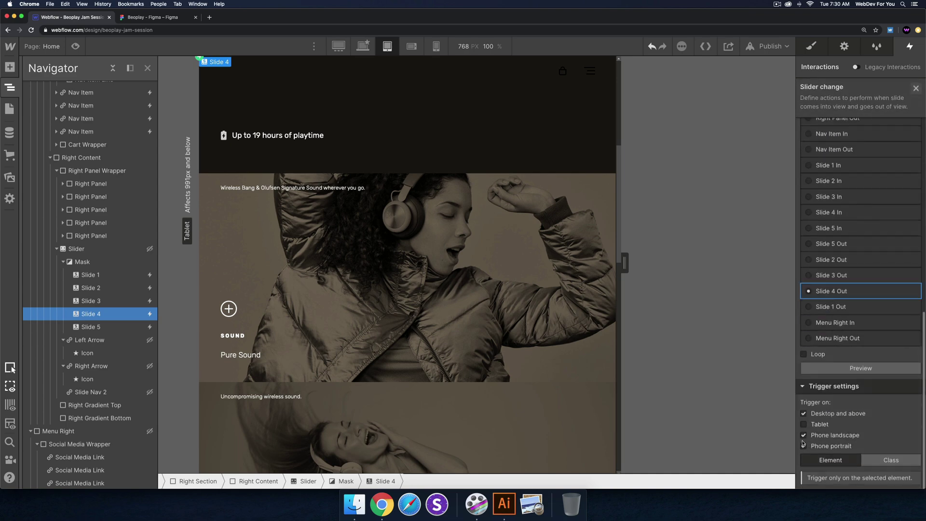
{"action": "left_click", "coordinate": [89, 327]}
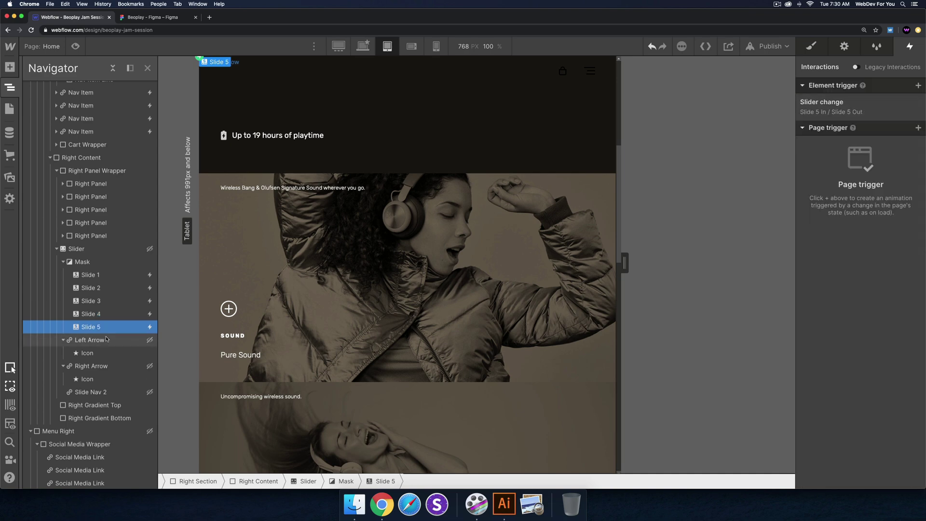
{"action": "left_click", "coordinate": [852, 108]}
{"action": "scroll", "coordinate": [838, 332], "scroll_direction": "down", "scroll_amount": 5}
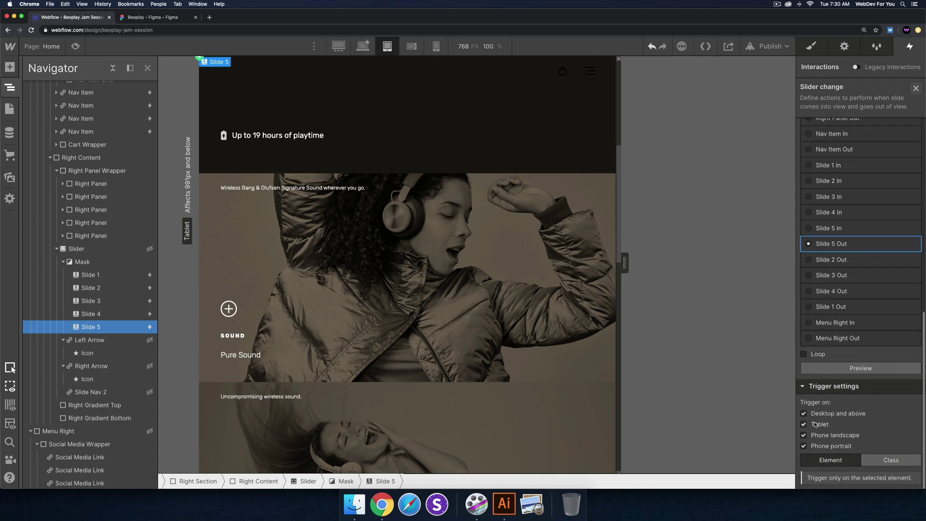
{"action": "left_click", "coordinate": [803, 424]}
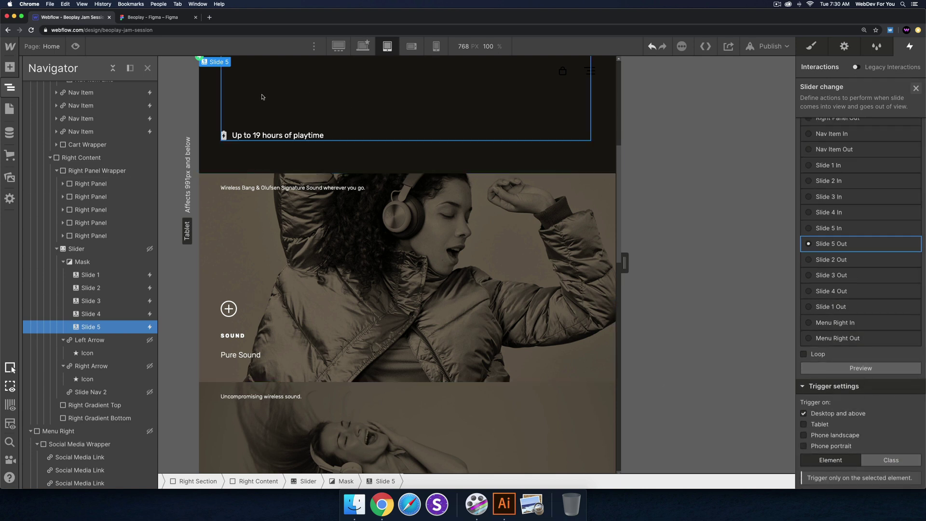
Preview the page, scroll through it, and return to the Designer
{"action": "left_click", "coordinate": [75, 45]}
{"action": "scroll", "coordinate": [408, 169], "scroll_direction": "down", "scroll_amount": 3}
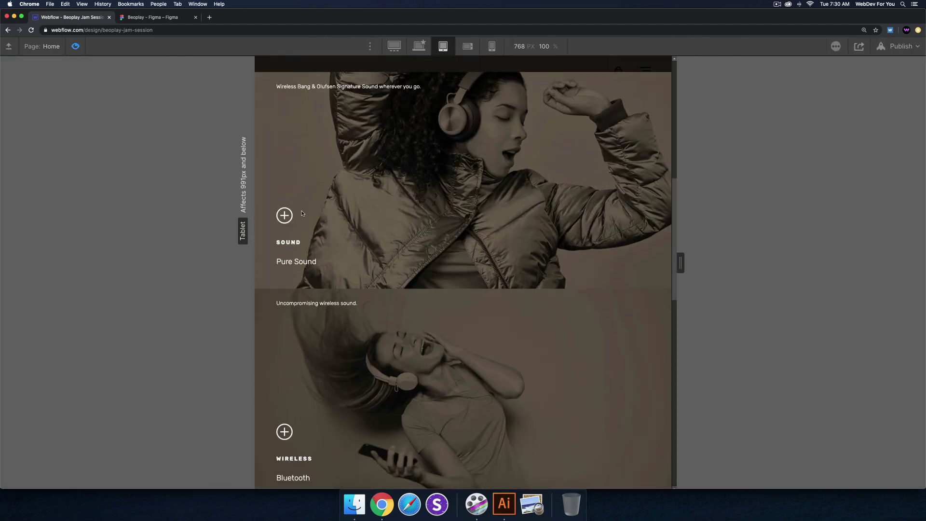
{"action": "scroll", "coordinate": [305, 212], "scroll_direction": "down", "scroll_amount": 15}
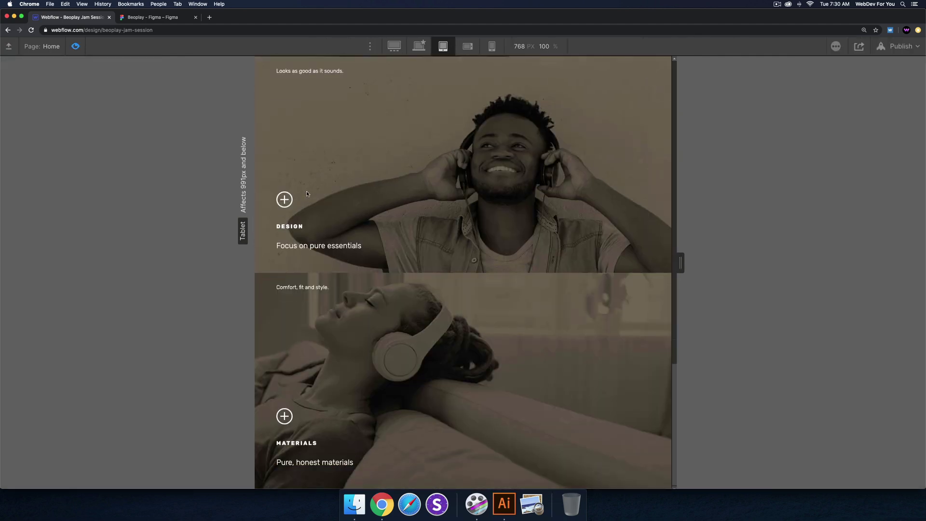
{"action": "scroll", "coordinate": [306, 190], "scroll_direction": "up", "scroll_amount": 10}
{"action": "scroll", "coordinate": [306, 191], "scroll_direction": "up", "scroll_amount": 10}
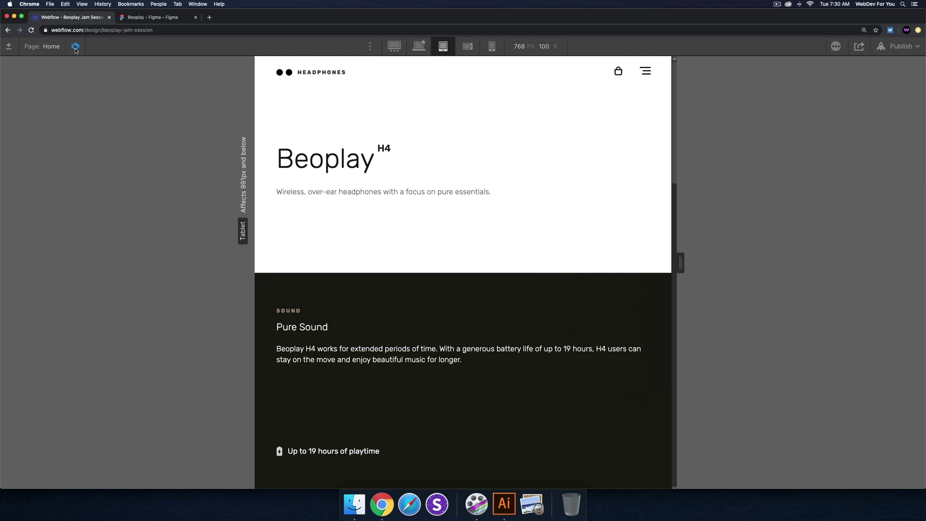
{"action": "left_click", "coordinate": [76, 46]}
At 100% zoom in Figma, read the FEATURES link, hamburger and basket icon sizes, then return to Webflow
{"action": "left_click", "coordinate": [165, 18]}
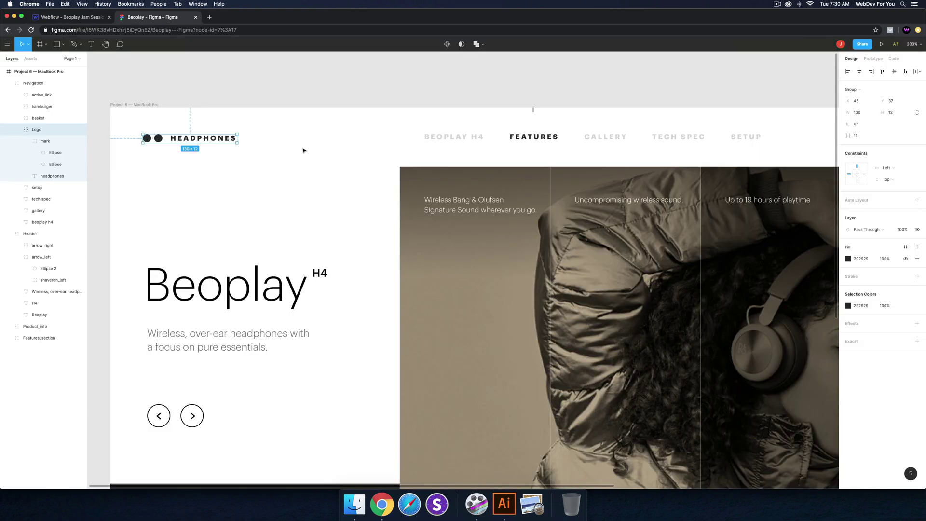
{"action": "key", "text": "minus"}
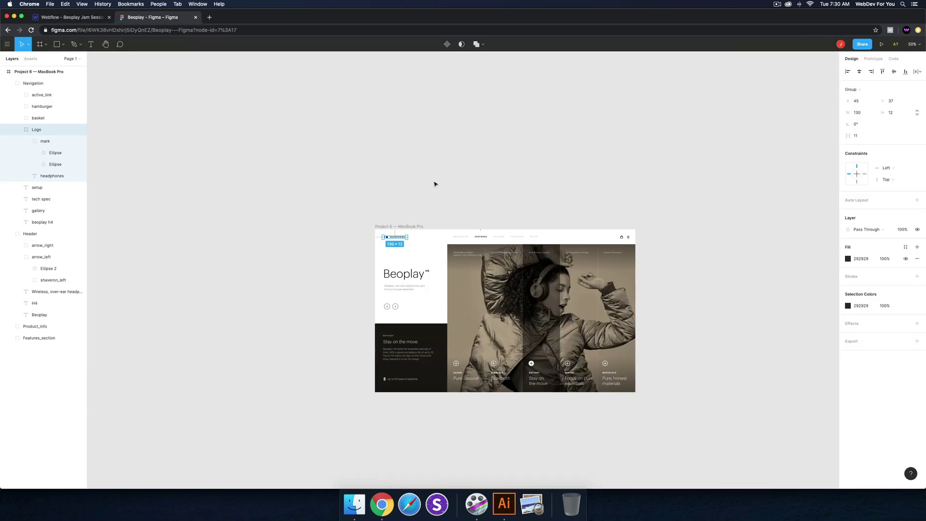
{"action": "scroll", "coordinate": [435, 183], "scroll_direction": "down", "scroll_amount": 2}
{"action": "key", "text": "shift+0"}
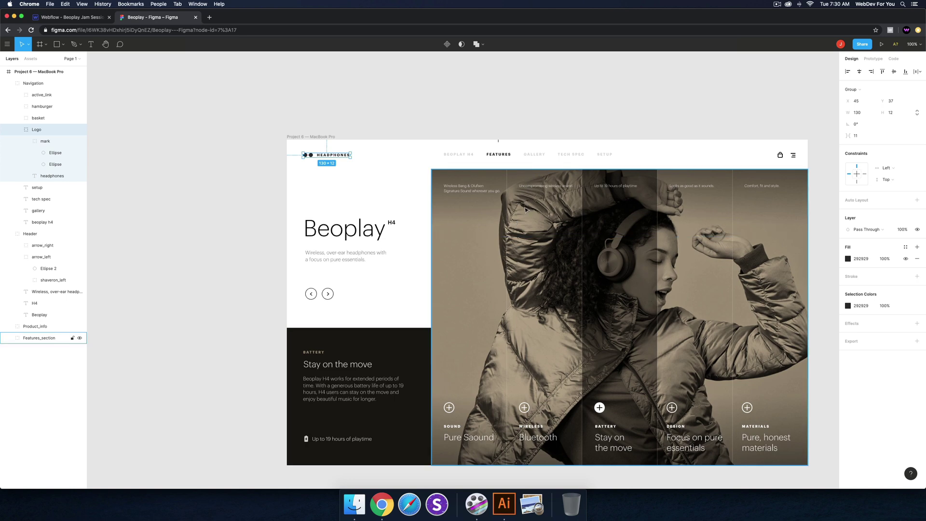
{"action": "left_click_drag", "start_coordinate": [552, 117], "coordinate": [468, 91]}
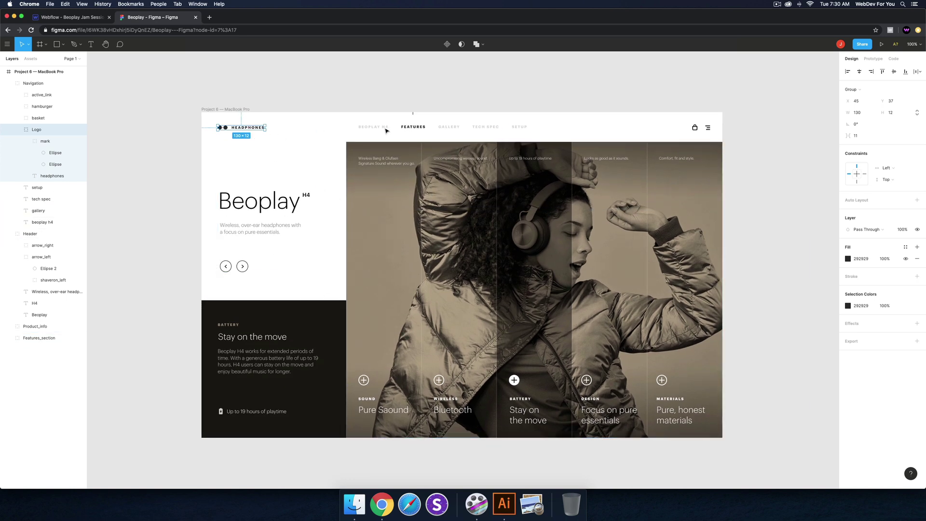
{"action": "left_click", "coordinate": [414, 127]}
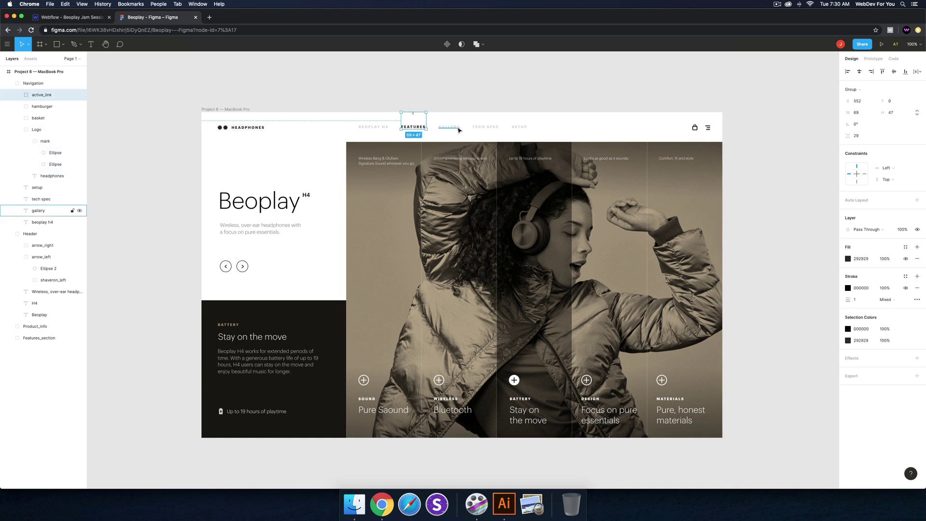
{"action": "left_click", "coordinate": [708, 129]}
{"action": "left_click", "coordinate": [695, 128]}
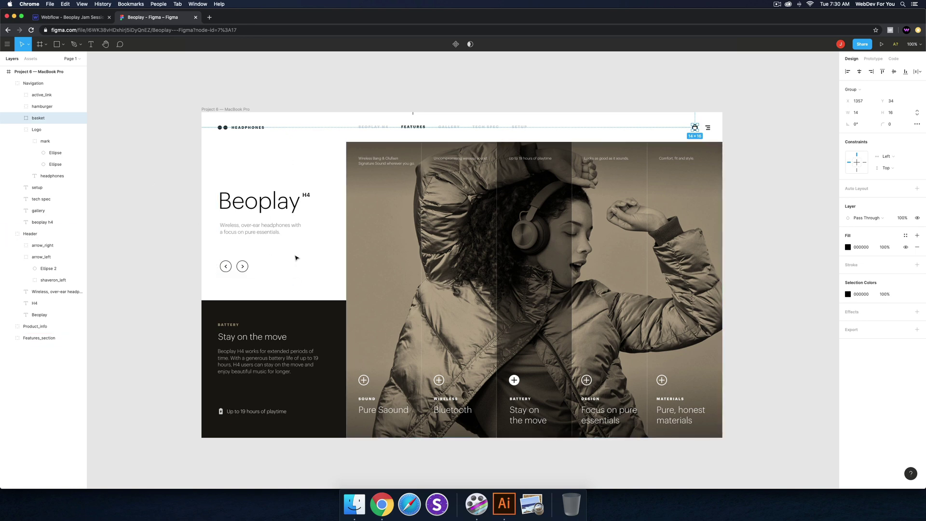
{"action": "left_click", "coordinate": [52, 18]}
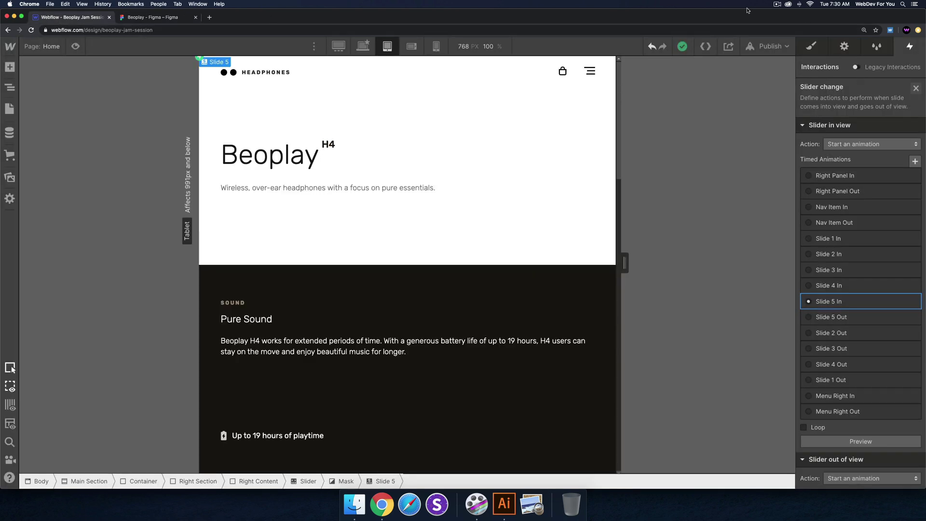
Publish the site to the selected webflow.io domain
{"action": "left_click", "coordinate": [769, 47]}
{"action": "left_click", "coordinate": [732, 181]}
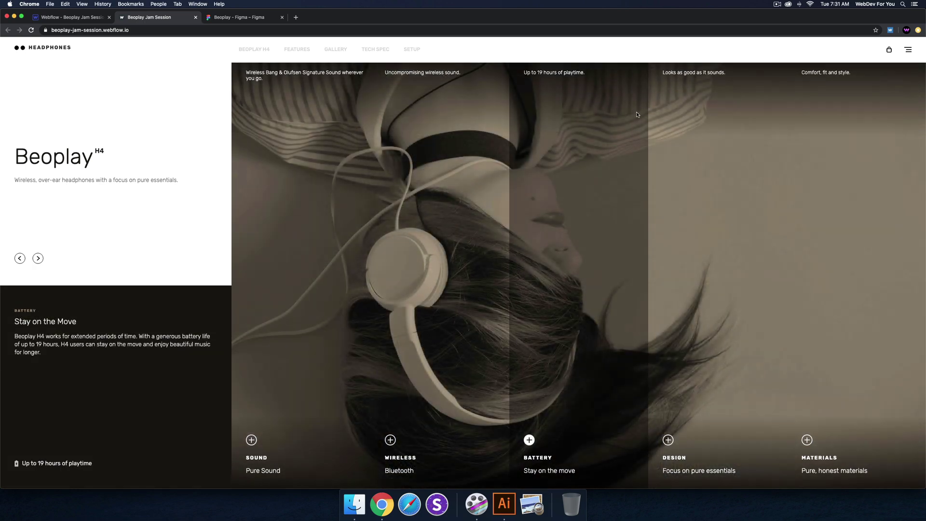
Open Chrome DevTools device mode and test the mobile menu on an iPad-sized screen
{"action": "mouse_move", "coordinate": [374, 133]}
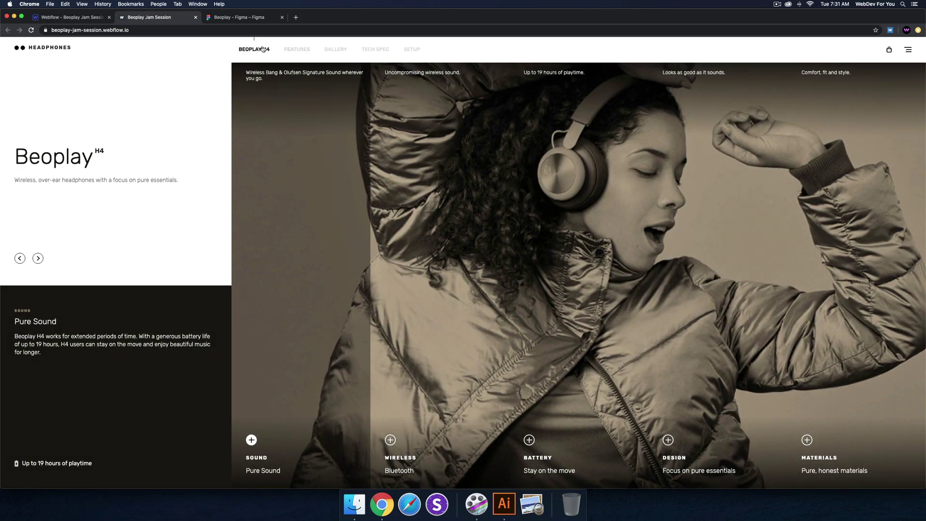
{"action": "right_click", "coordinate": [480, 57]}
{"action": "left_click", "coordinate": [502, 112]}
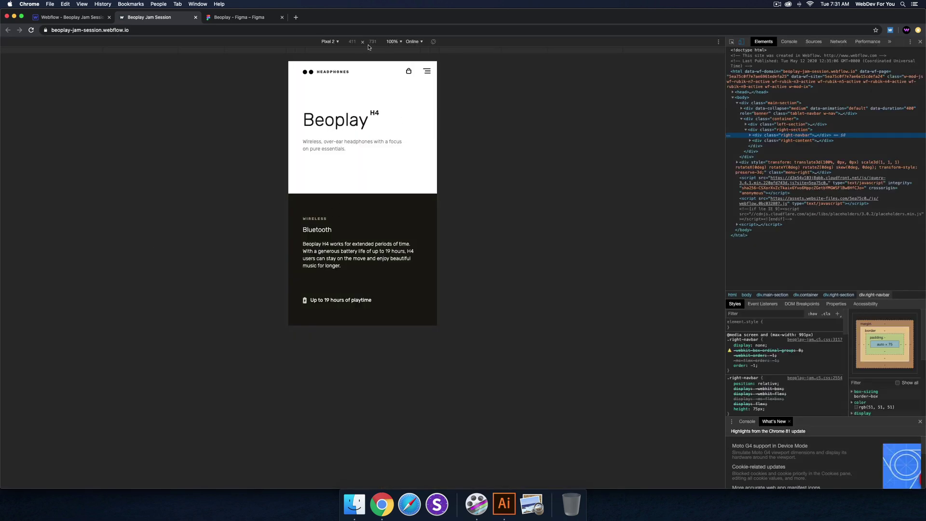
{"action": "left_click", "coordinate": [329, 42]}
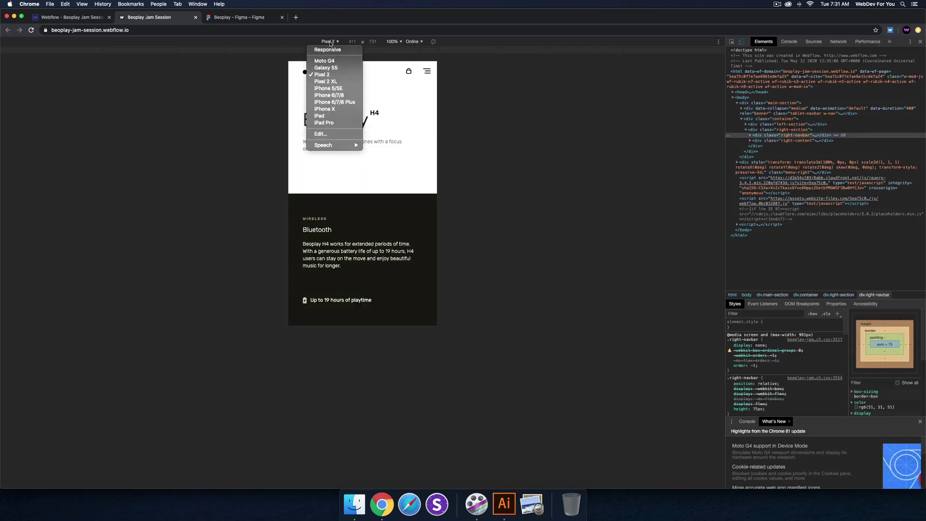
{"action": "left_click", "coordinate": [326, 116]}
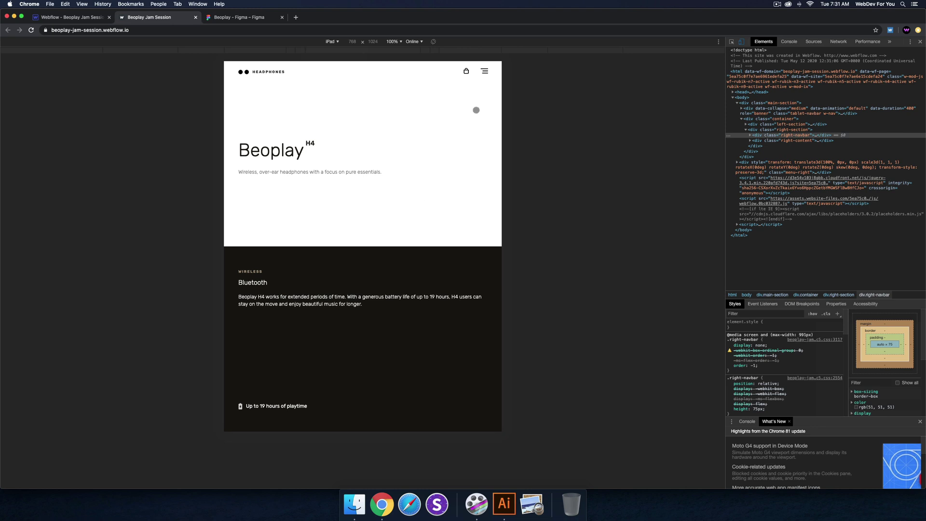
{"action": "left_click", "coordinate": [484, 70]}
{"action": "left_click", "coordinate": [484, 71]}
Switch emulation to Pixel 2, toggle the navigation menu and scroll through the page
{"action": "left_click", "coordinate": [330, 42]}
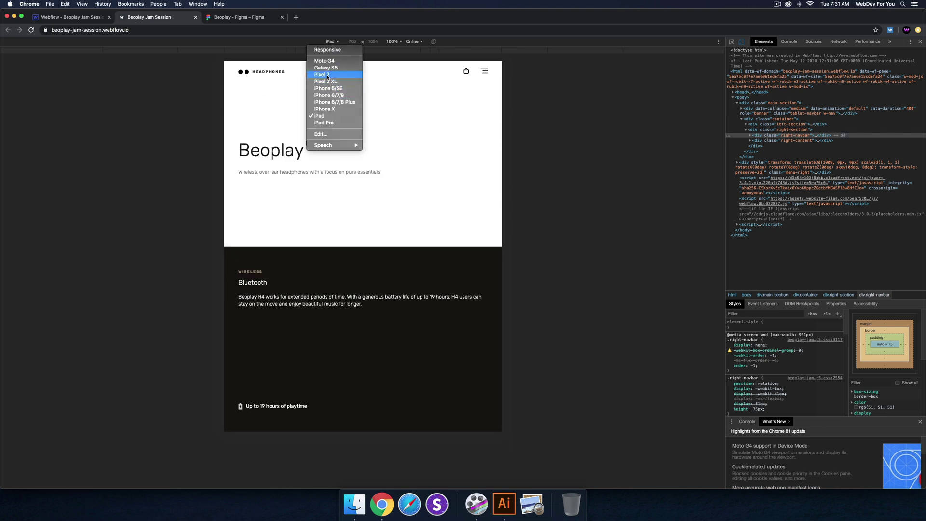
{"action": "left_click", "coordinate": [326, 74]}
{"action": "left_click", "coordinate": [428, 75]}
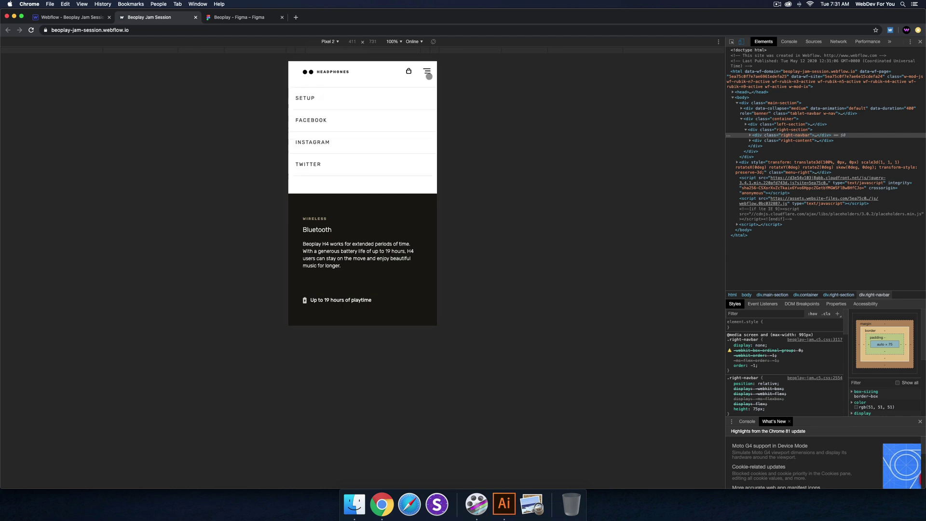
{"action": "left_click", "coordinate": [432, 65]}
{"action": "scroll", "coordinate": [356, 167], "scroll_direction": "down", "scroll_amount": 10}
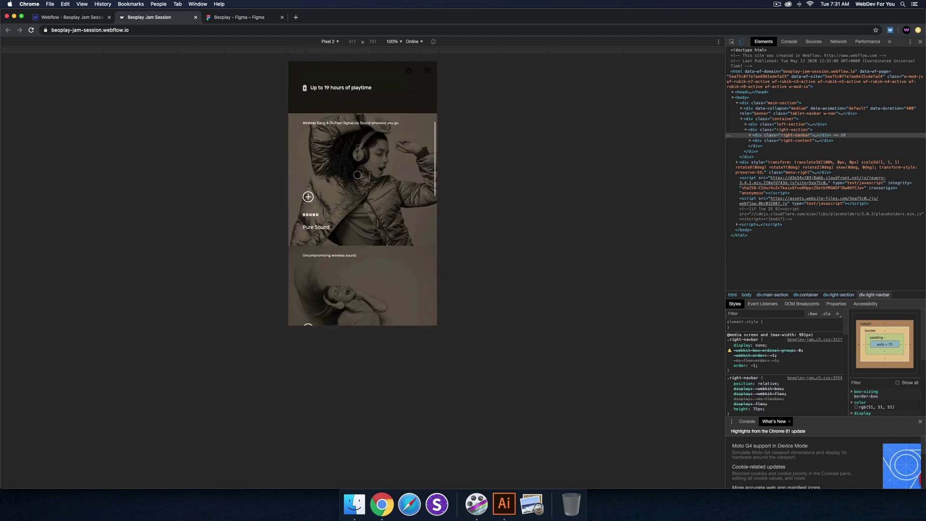
{"action": "scroll", "coordinate": [355, 164], "scroll_direction": "up", "scroll_amount": 10}
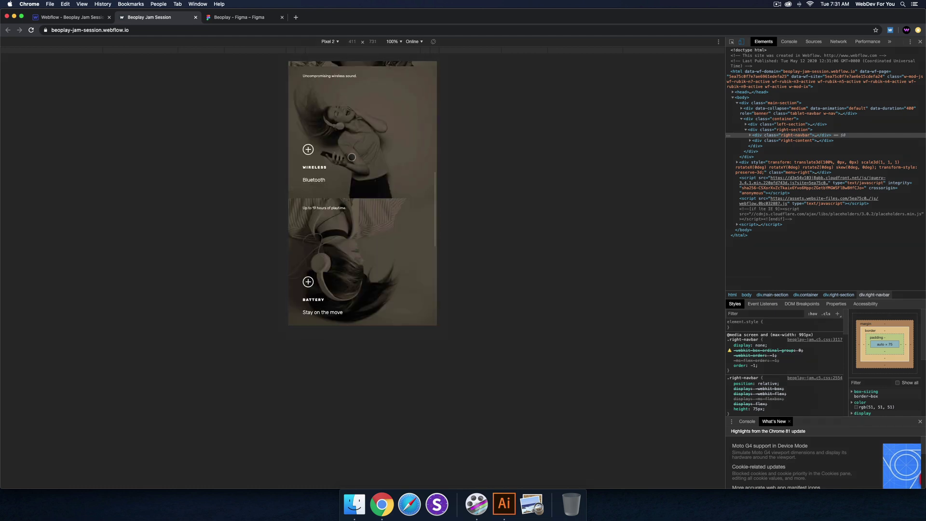
{"action": "scroll", "coordinate": [351, 157], "scroll_direction": "down", "scroll_amount": 10}
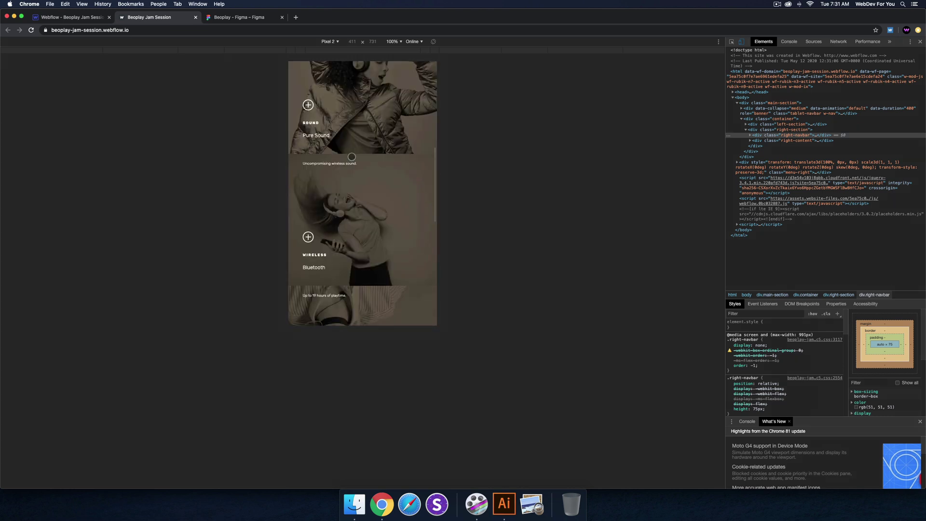
{"action": "scroll", "coordinate": [351, 157], "scroll_direction": "down", "scroll_amount": 2}
{"action": "scroll", "coordinate": [359, 209], "scroll_direction": "up", "scroll_amount": 6}
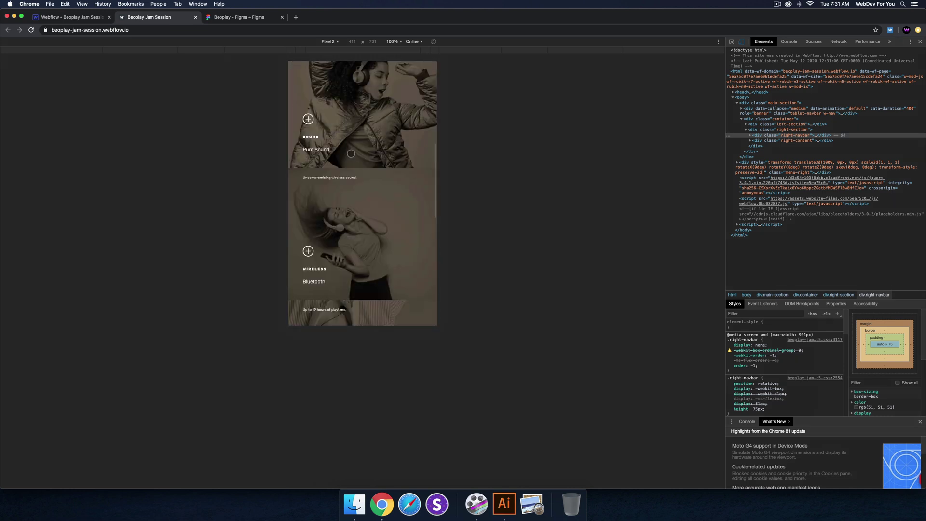
{"action": "scroll", "coordinate": [360, 209], "scroll_direction": "down", "scroll_amount": 5}
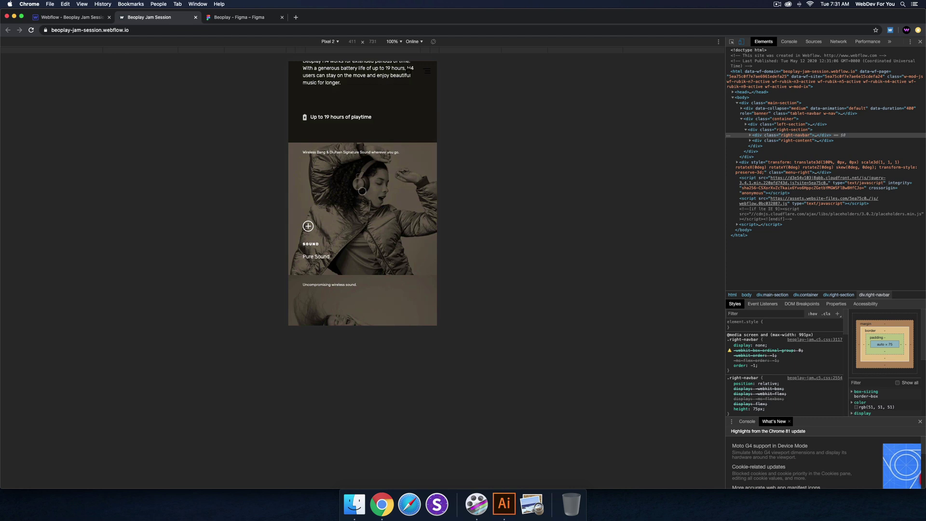
{"action": "scroll", "coordinate": [362, 232], "scroll_direction": "up", "scroll_amount": 10}
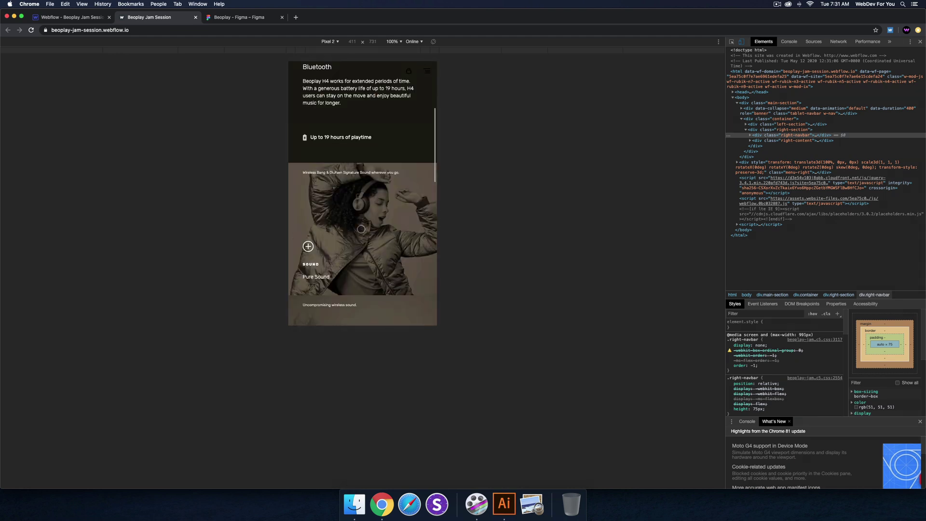
Open and close the empty cart panel and the mobile navigation menu twice each
{"action": "left_click", "coordinate": [410, 71]}
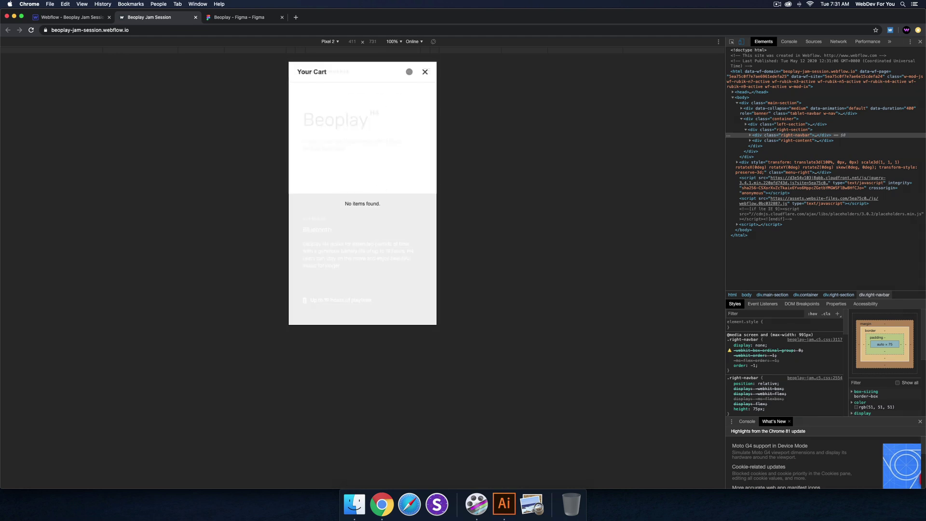
{"action": "left_click", "coordinate": [422, 71]}
{"action": "left_click", "coordinate": [409, 72]}
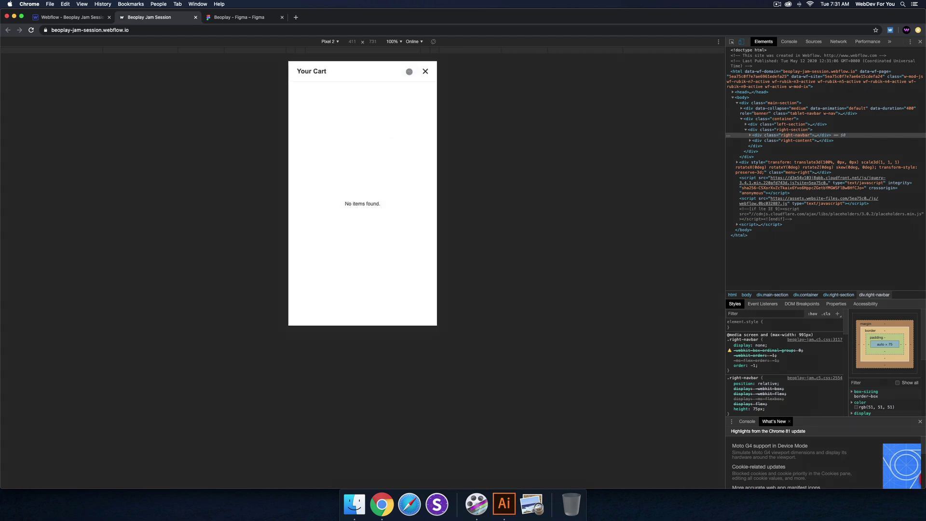
{"action": "left_click", "coordinate": [425, 71]}
{"action": "left_click", "coordinate": [427, 70]}
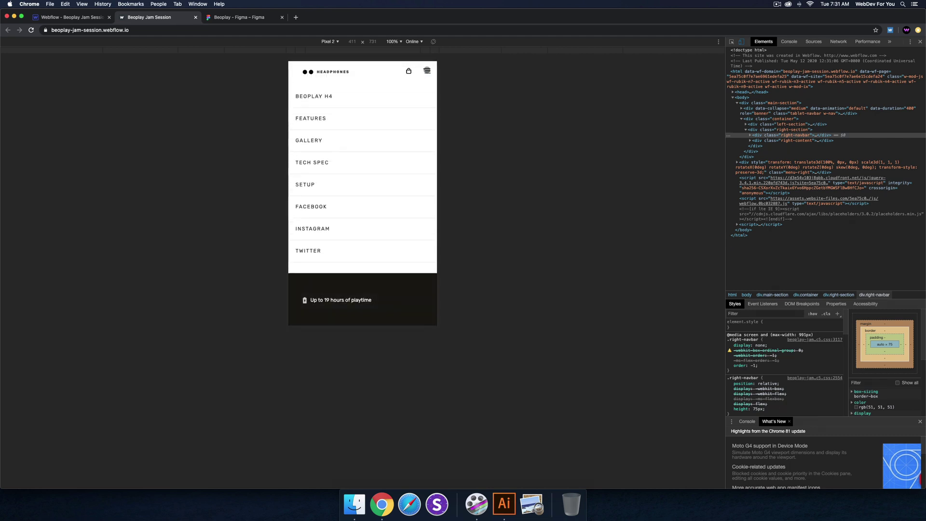
{"action": "left_click", "coordinate": [427, 71]}
{"action": "left_click", "coordinate": [426, 71]}
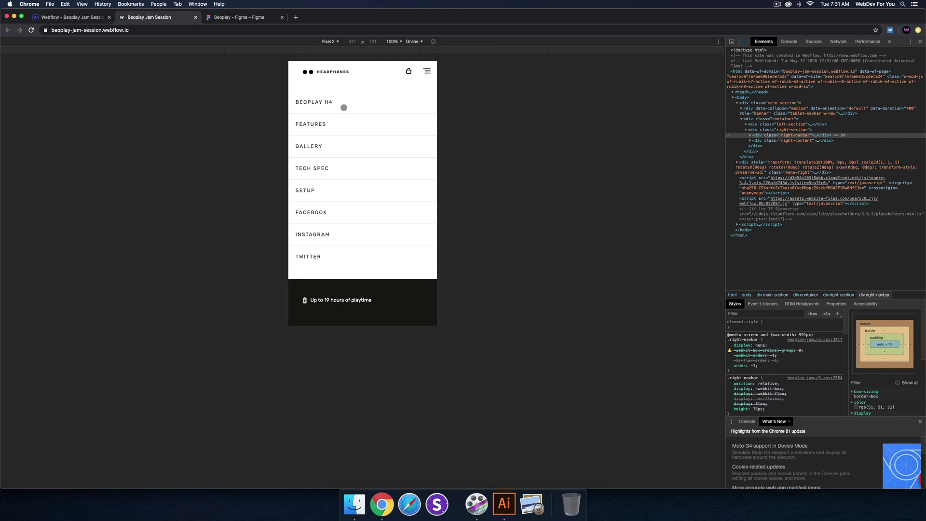
{"action": "left_click", "coordinate": [427, 71]}
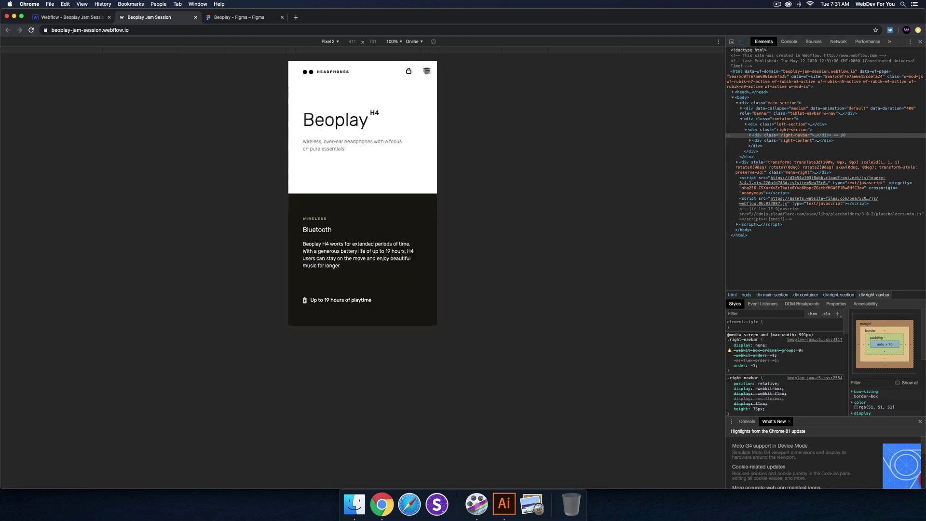
Switch the emulated device to iPhone X
{"action": "left_click", "coordinate": [330, 42]}
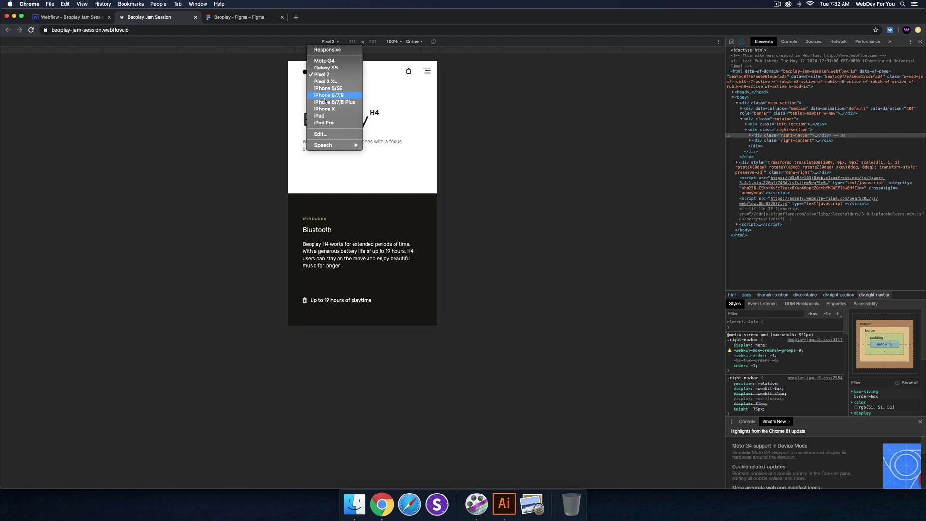
{"action": "left_click", "coordinate": [324, 109]}
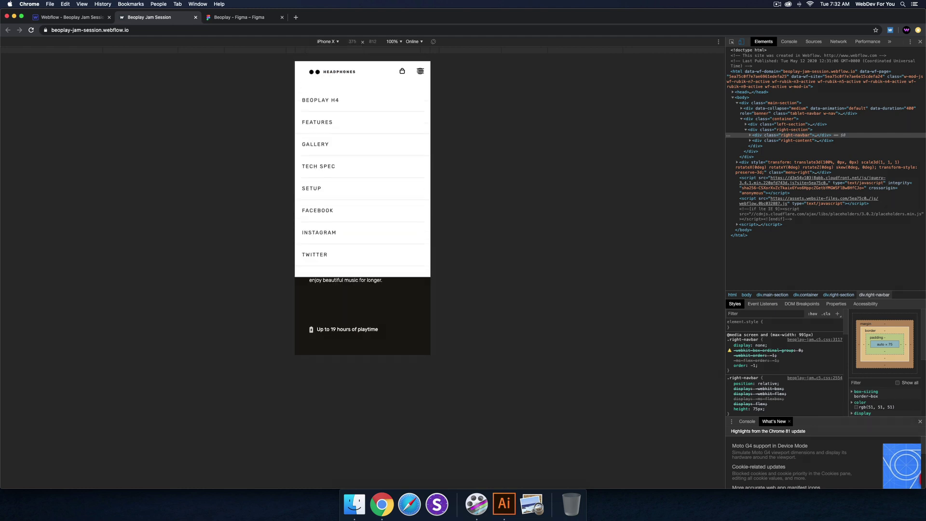
{"action": "left_click", "coordinate": [325, 42]}
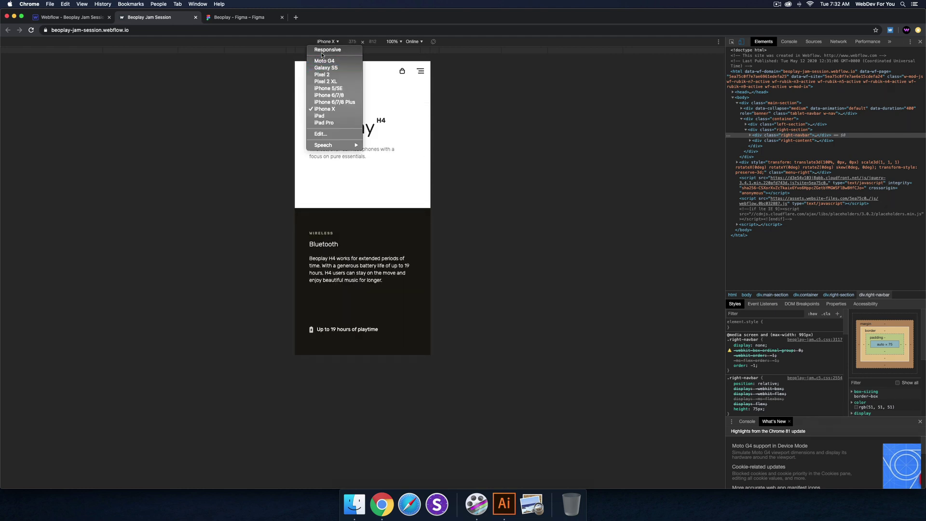
Switch to the Responsive viewport and advance the hero slider seven times
{"action": "left_click", "coordinate": [325, 50]}
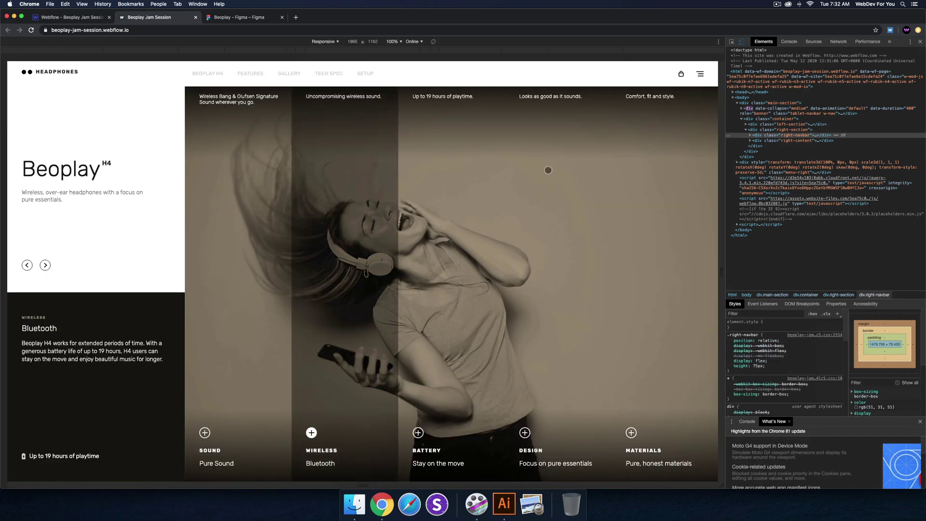
{"action": "left_click_drag", "start_coordinate": [722, 269], "coordinate": [726, 231]}
{"action": "left_click", "coordinate": [45, 265]}
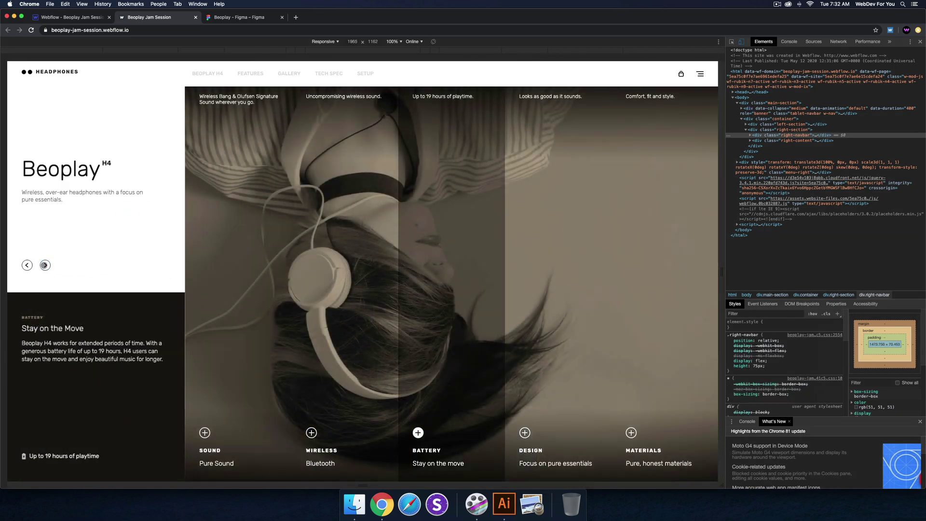
{"action": "left_click", "coordinate": [45, 265]}
{"action": "left_click", "coordinate": [46, 265]}
{"action": "left_click", "coordinate": [45, 265]}
{"action": "left_click", "coordinate": [46, 264]}
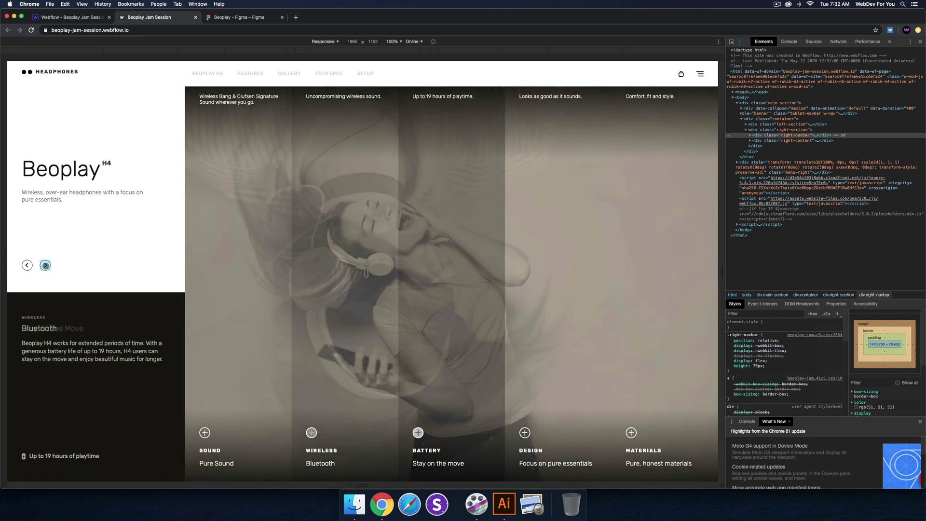
{"action": "left_click", "coordinate": [45, 264]}
{"action": "left_click", "coordinate": [45, 264]}
Narrow the viewport from 1965 toward 699 px, then widen it back to the 1965 × 1162 desktop layout
{"action": "left_click_drag", "start_coordinate": [722, 261], "coordinate": [492, 273]}
{"action": "scroll", "coordinate": [357, 195], "scroll_direction": "down", "scroll_amount": 15}
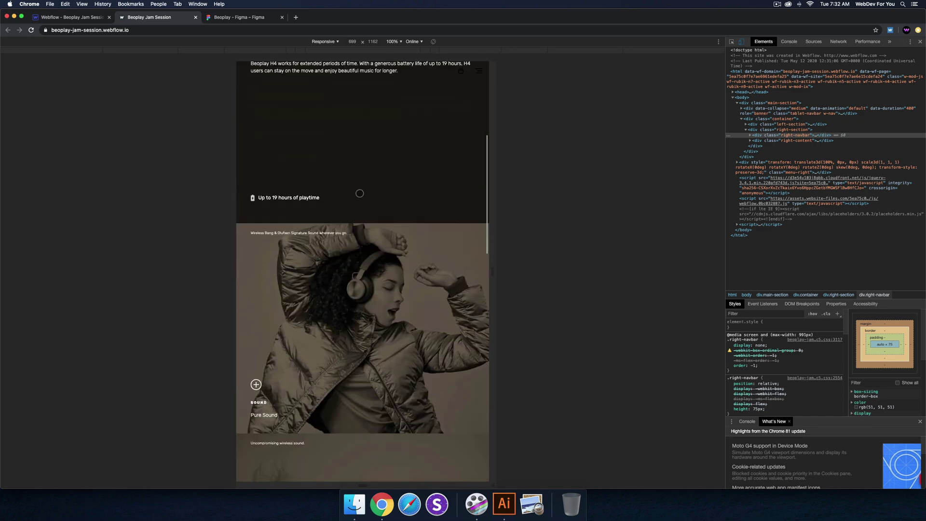
{"action": "scroll", "coordinate": [369, 190], "scroll_direction": "up", "scroll_amount": 15}
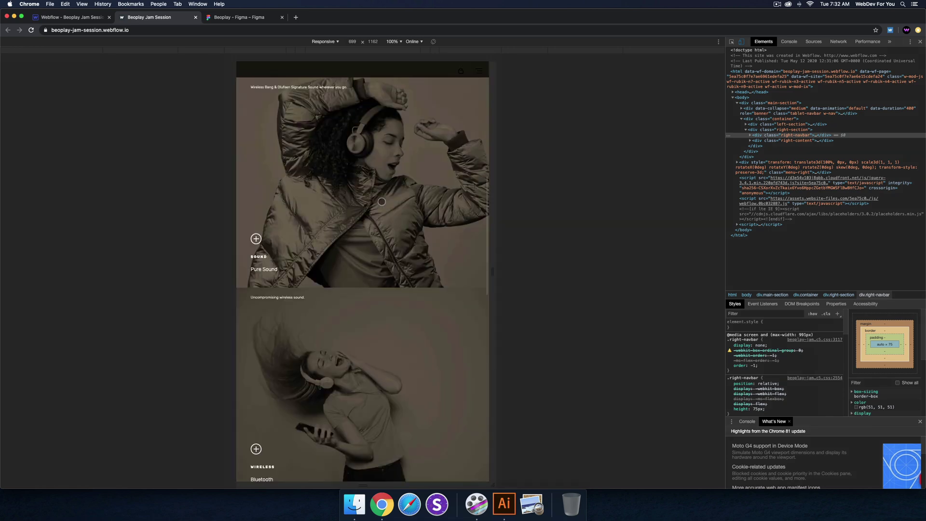
{"action": "left_click_drag", "start_coordinate": [493, 273], "coordinate": [430, 273]}
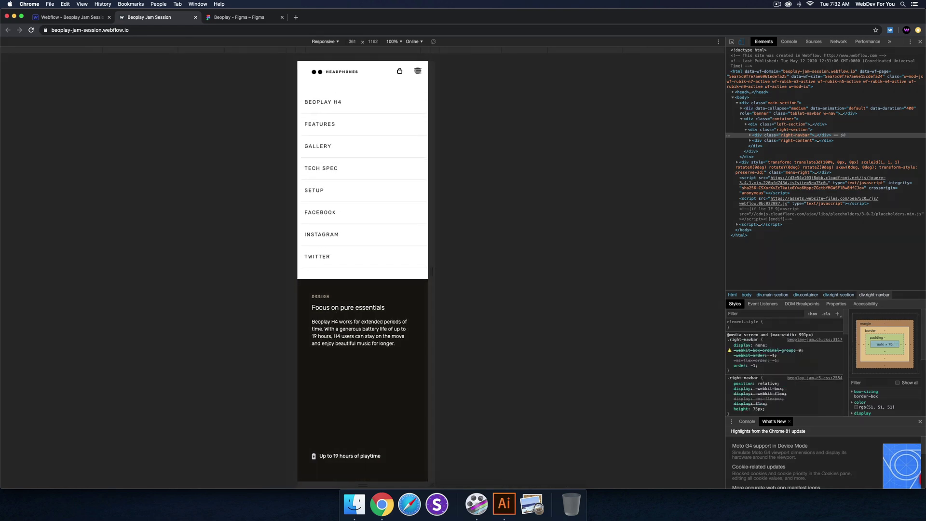
{"action": "left_click_drag", "start_coordinate": [430, 273], "coordinate": [736, 265]}
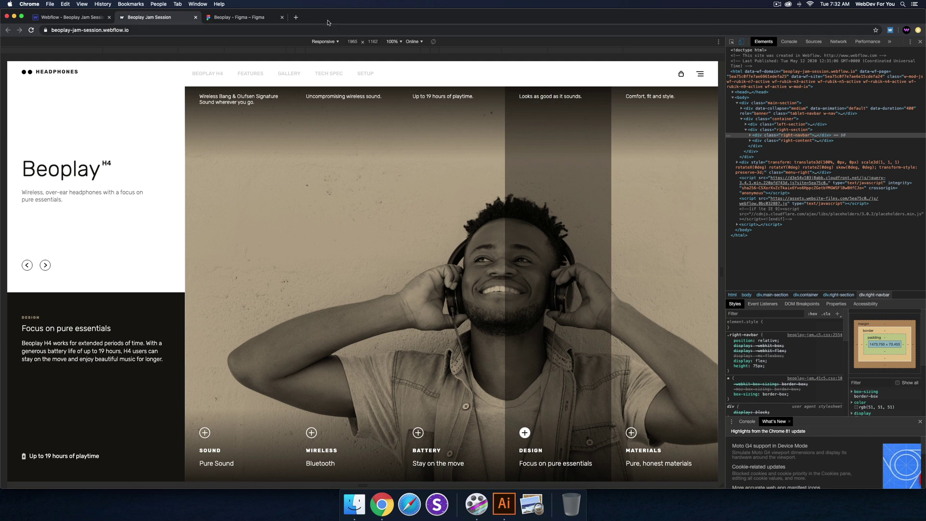
Load webdevforyou.com in a new Chrome tab and scroll through its Templates section
{"action": "left_click", "coordinate": [296, 17]}
{"action": "type", "text": "web"}
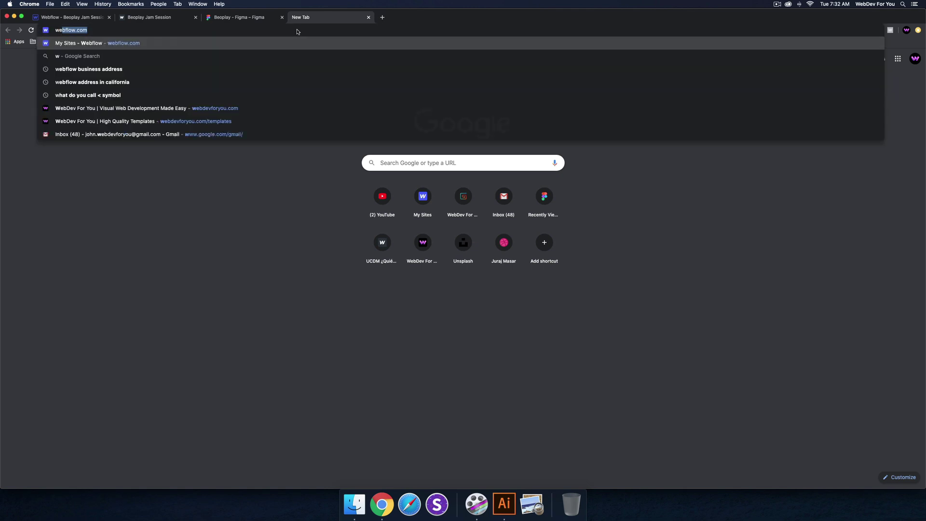
{"action": "type", "text": "de"}
{"action": "key", "text": "super+a"}
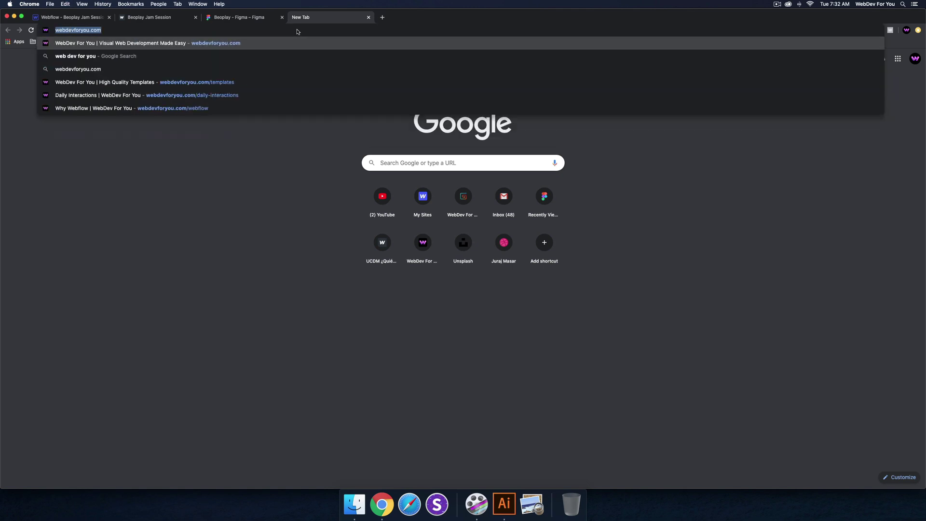
{"action": "key", "text": "Return"}
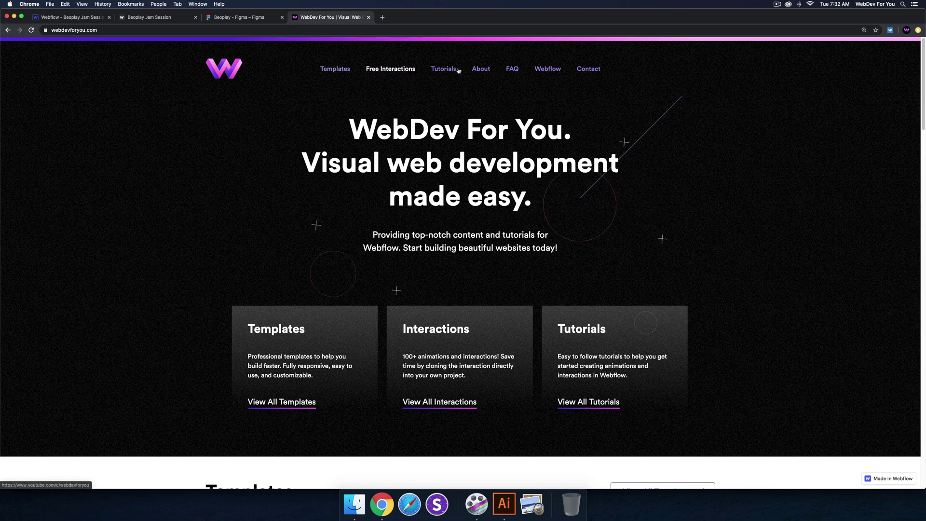
{"action": "scroll", "coordinate": [408, 134], "scroll_direction": "down", "scroll_amount": 10}
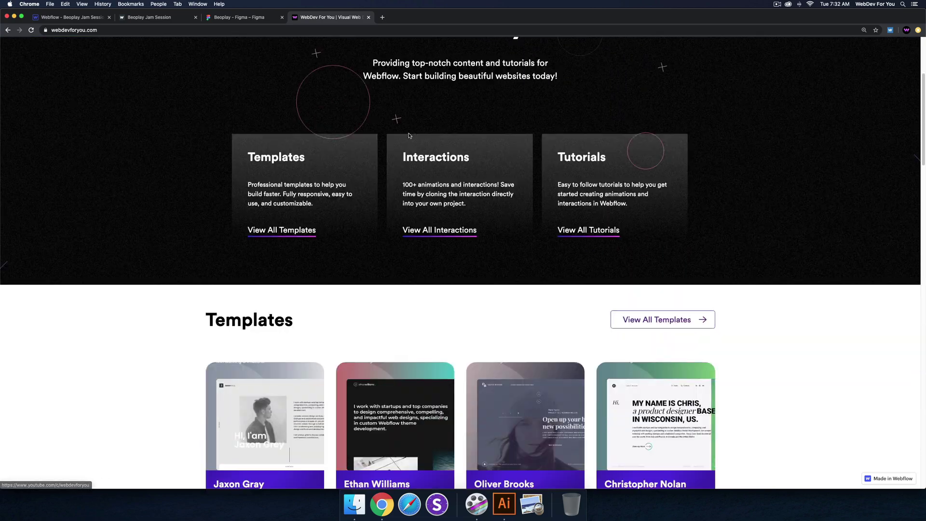
{"action": "scroll", "coordinate": [408, 134], "scroll_direction": "down", "scroll_amount": 5}
{"action": "scroll", "coordinate": [468, 94], "scroll_direction": "up", "scroll_amount": 15}
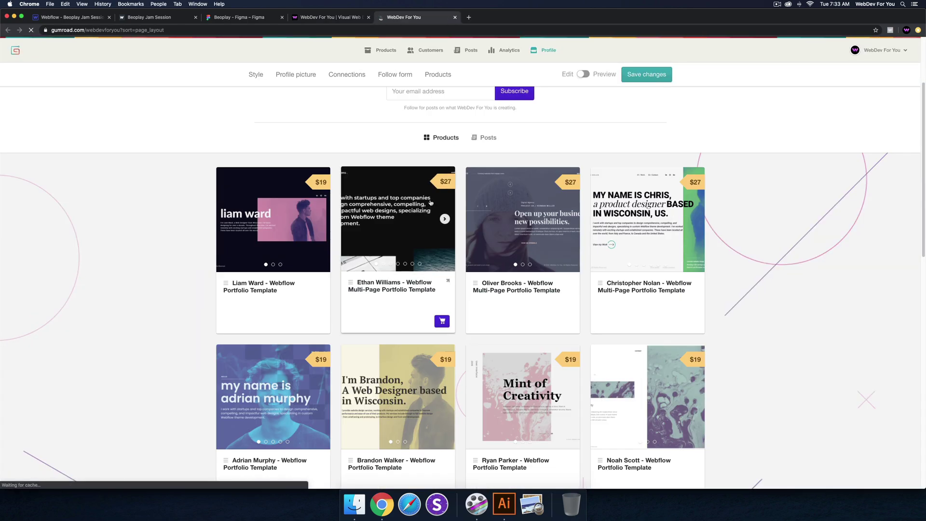
{"action": "scroll", "coordinate": [287, 165], "scroll_direction": "down", "scroll_amount": 2}
Browse the Gumroad Webflow portfolio templates ($19 and $27), then return to the webdevforyou.com tab
{"action": "scroll", "coordinate": [287, 165], "scroll_direction": "up", "scroll_amount": 2}
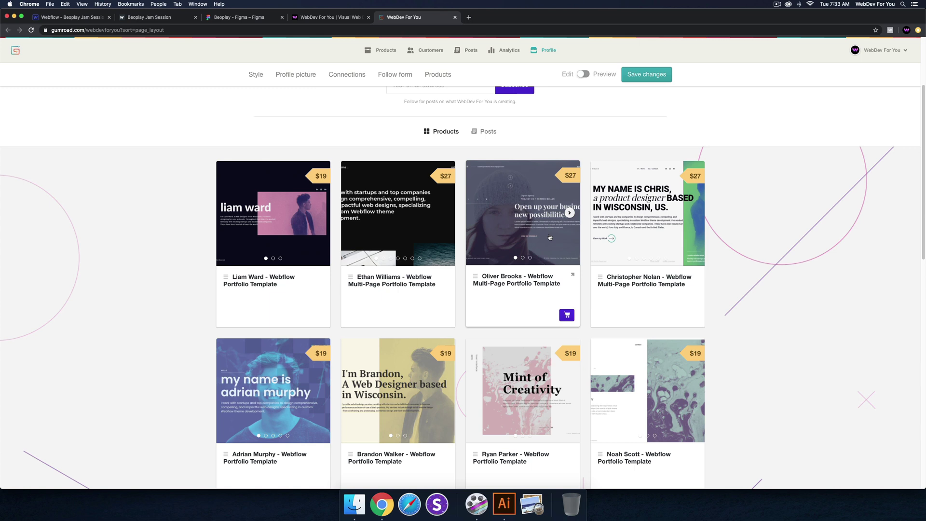
{"action": "scroll", "coordinate": [524, 214], "scroll_direction": "down", "scroll_amount": 1}
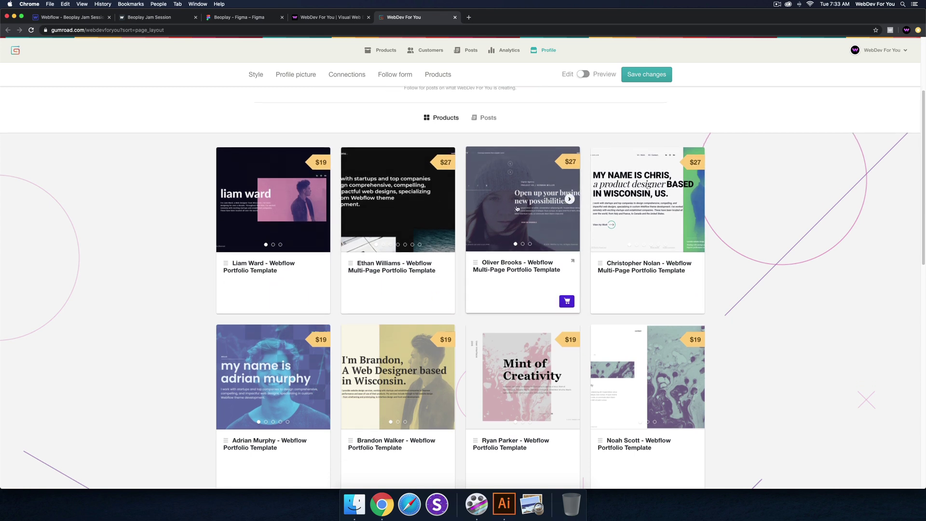
{"action": "scroll", "coordinate": [517, 208], "scroll_direction": "down", "scroll_amount": 3}
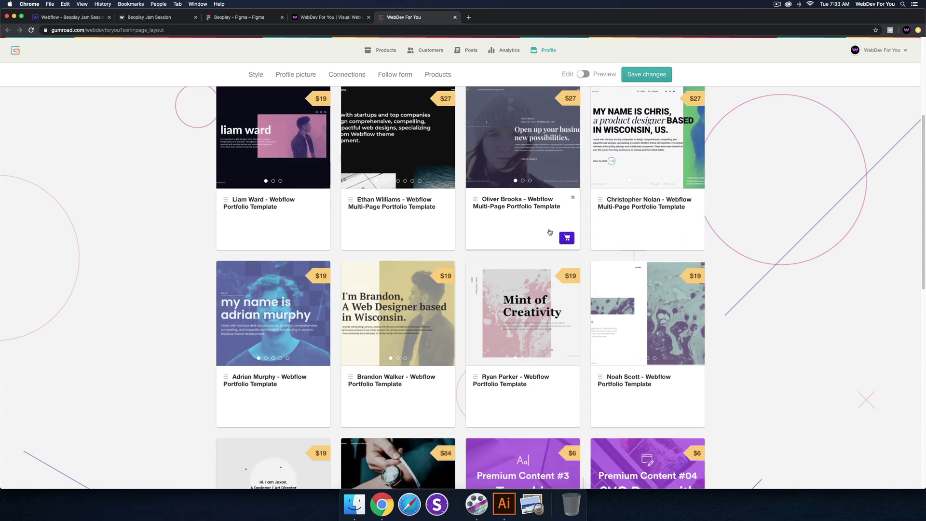
{"action": "scroll", "coordinate": [550, 232], "scroll_direction": "up", "scroll_amount": 8}
{"action": "left_click", "coordinate": [323, 19]}
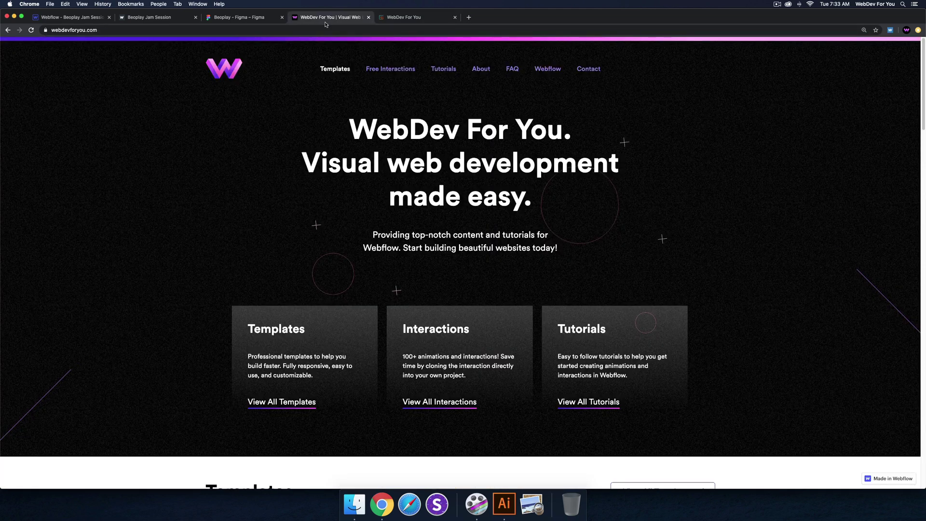